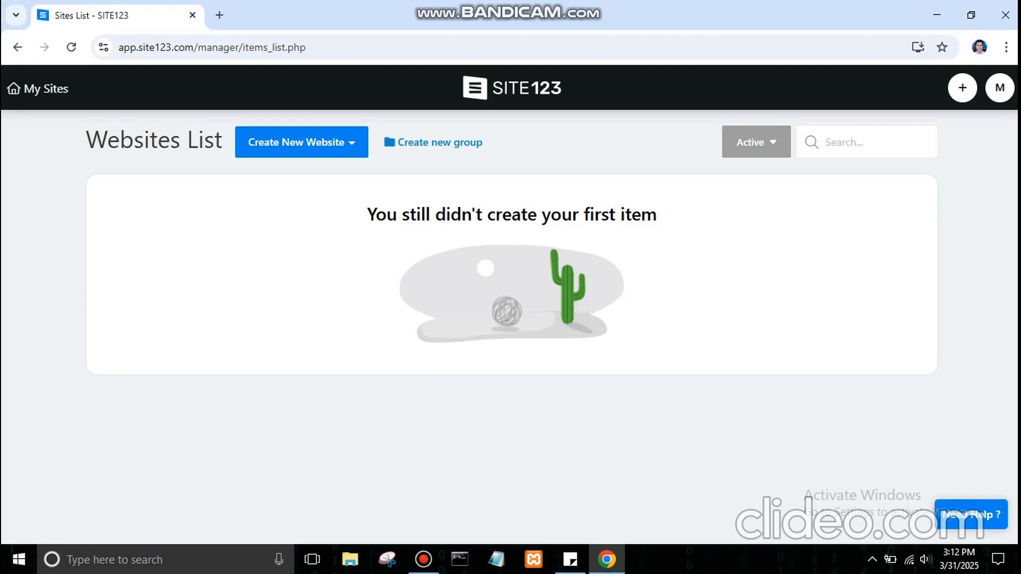
Start creating a new website and choose Website as the website type.
{"action": "left_click", "coordinate": [301, 142]}
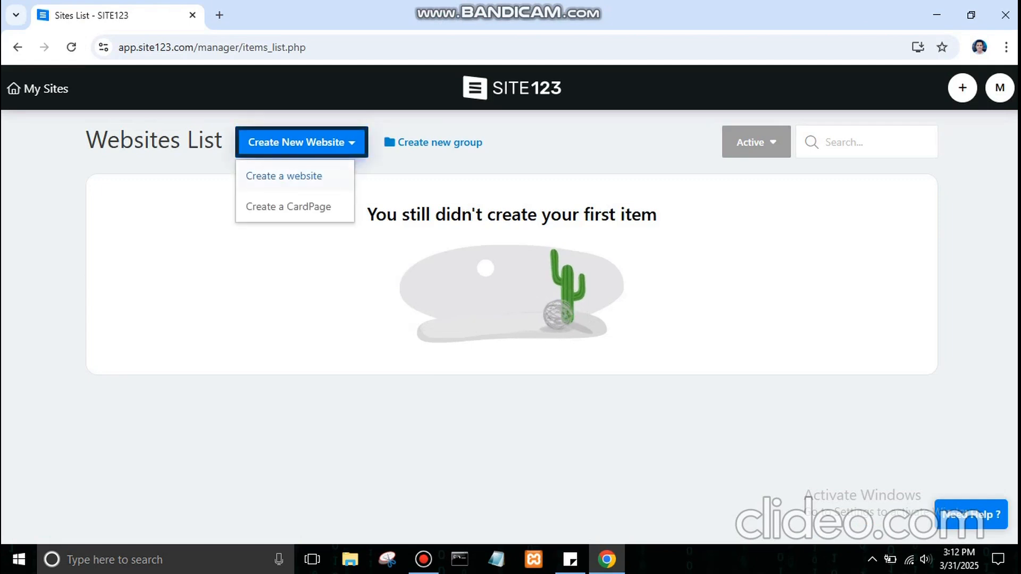
{"action": "left_click", "coordinate": [284, 176]}
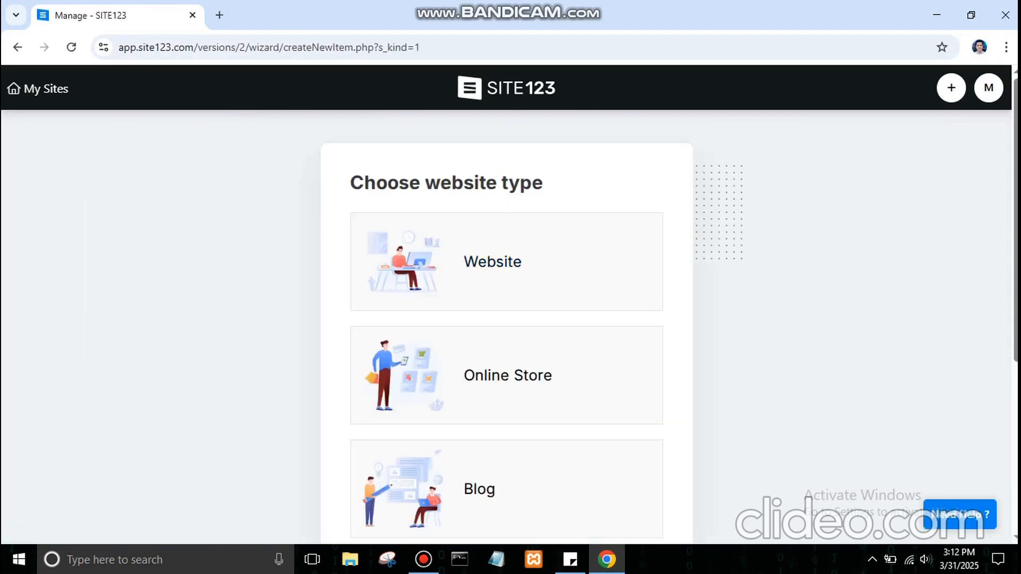
{"action": "scroll", "coordinate": [507, 319], "scroll_direction": "down", "scroll_amount": 5}
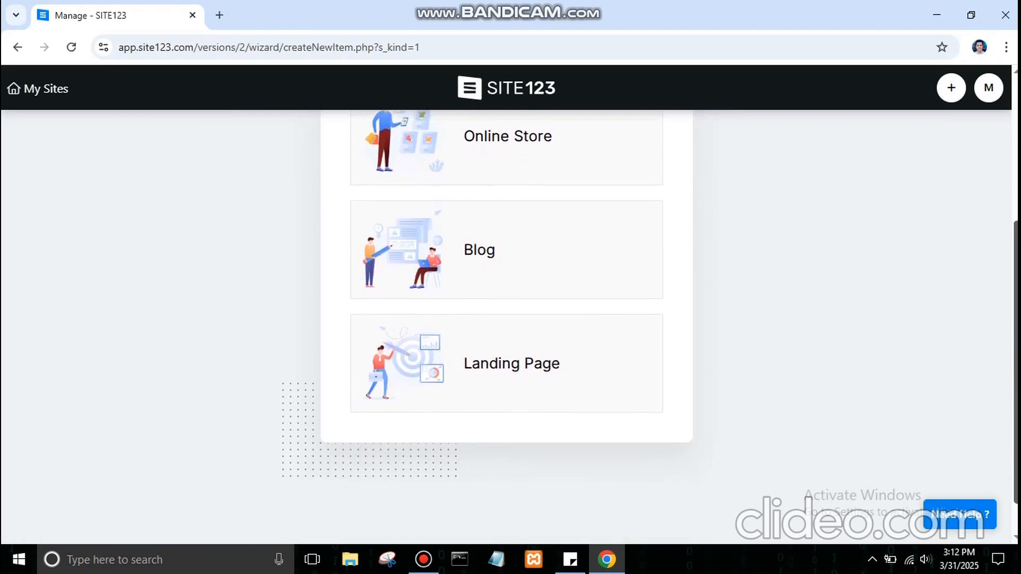
{"action": "scroll", "coordinate": [506, 319], "scroll_direction": "up", "scroll_amount": 4}
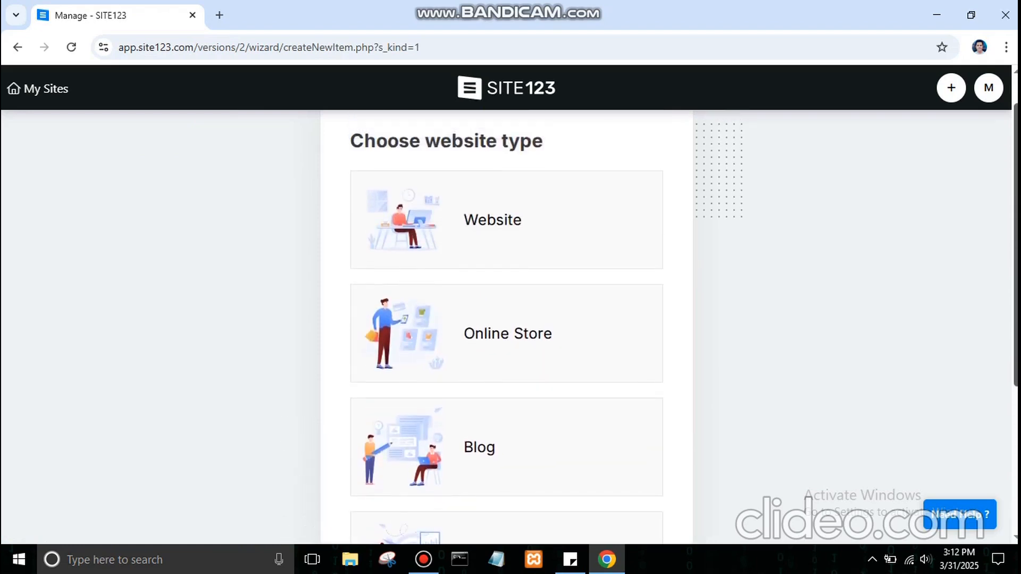
{"action": "left_click", "coordinate": [506, 220]}
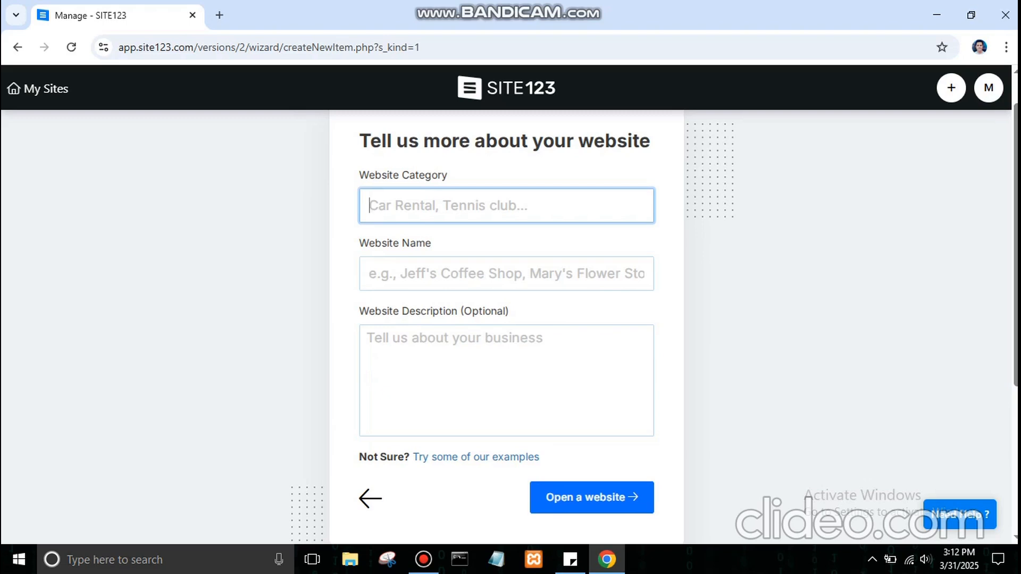
Set the website category to cyber and name the website CodeWith_ik.
{"action": "type", "text": "Cyber"}
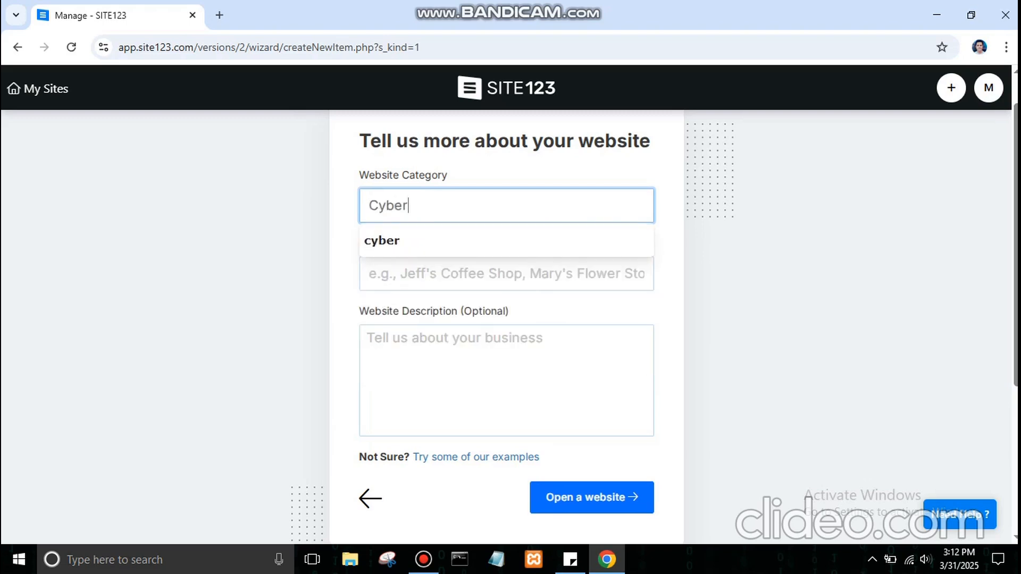
{"action": "key", "text": "Down"}
{"action": "key", "text": "Return"}
{"action": "key", "text": "Tab"}
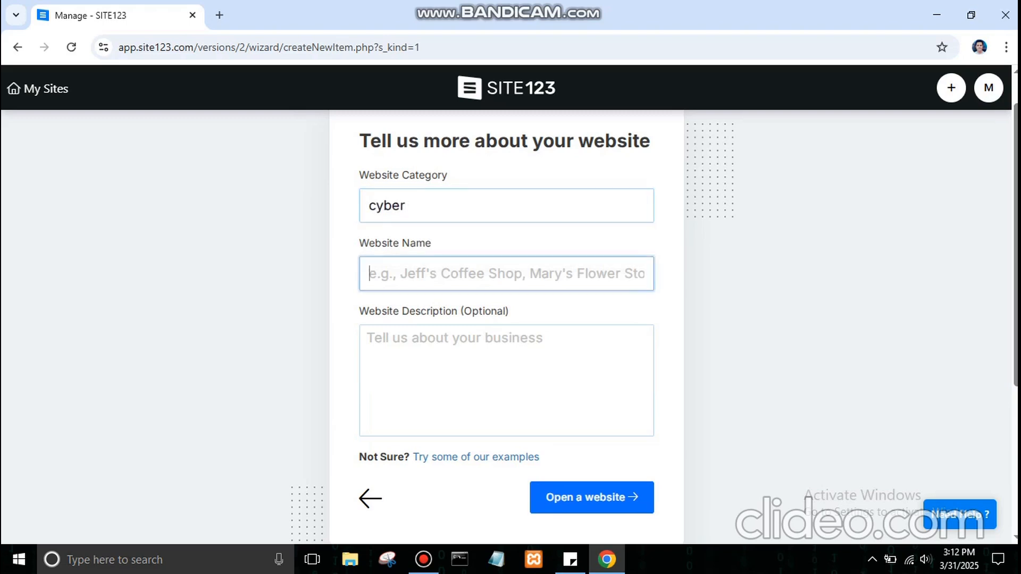
{"action": "type", "text": "CodeWith_ik"}
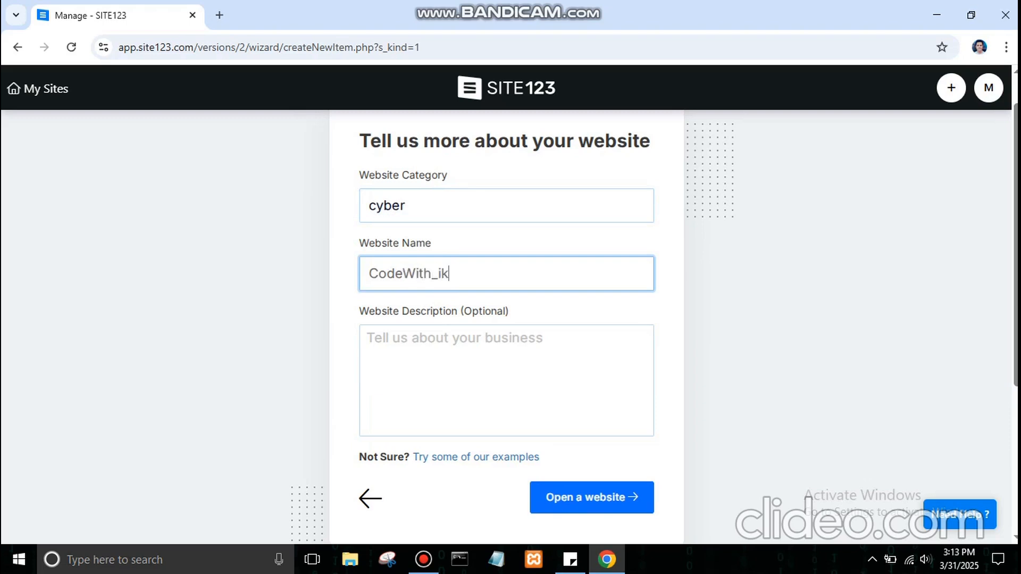
{"action": "key", "text": "Tab"}
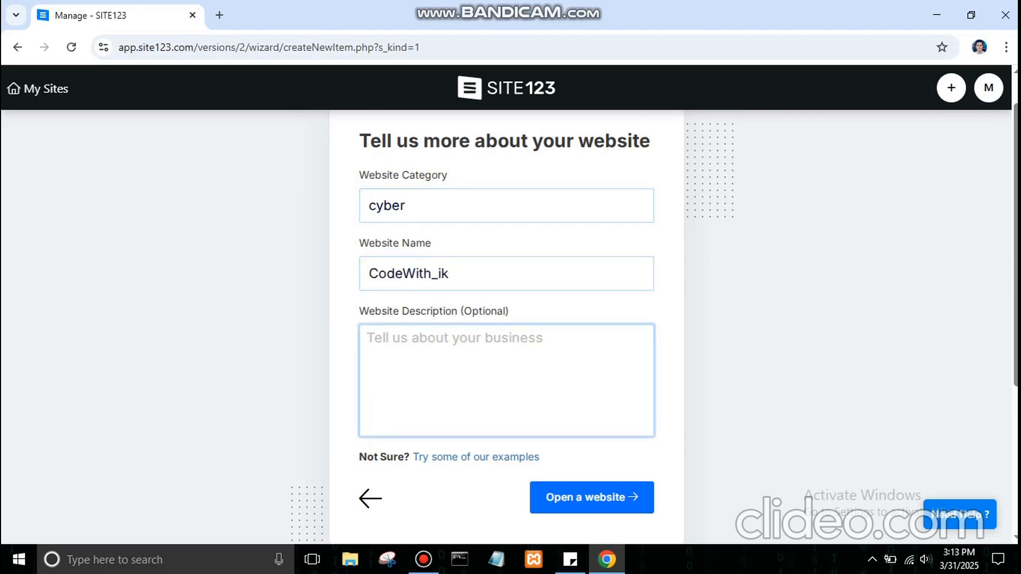
Enter the description "Cyber Security Information with Details", create the website and start building it.
{"action": "type", "text": "https://www.site123.com/"}
{"action": "key", "text": "ctrl+a"}
{"action": "key", "text": "BackSpace"}
{"action": "type", "text": "Cyber"}
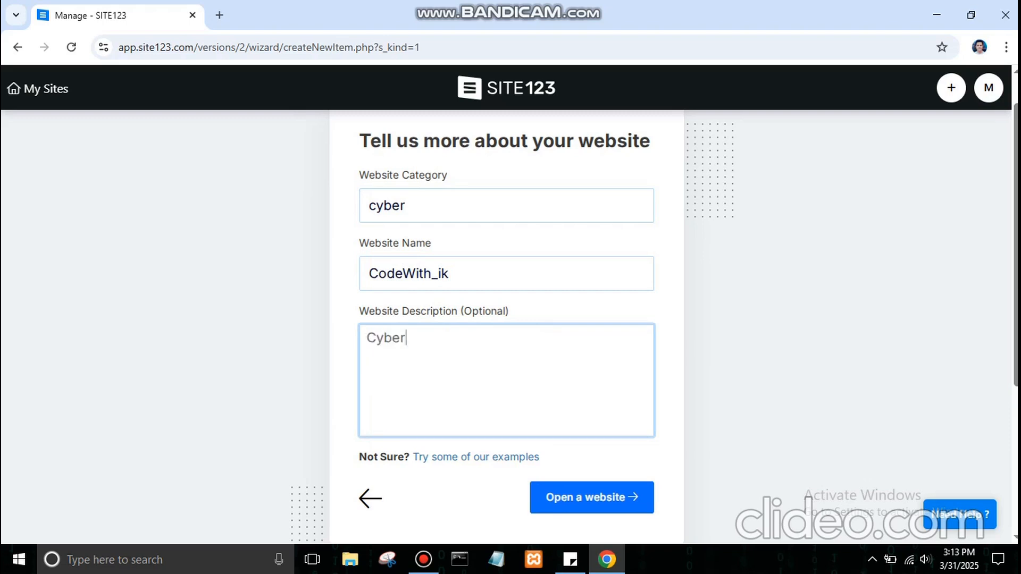
{"action": "type", "text": " Security Information"}
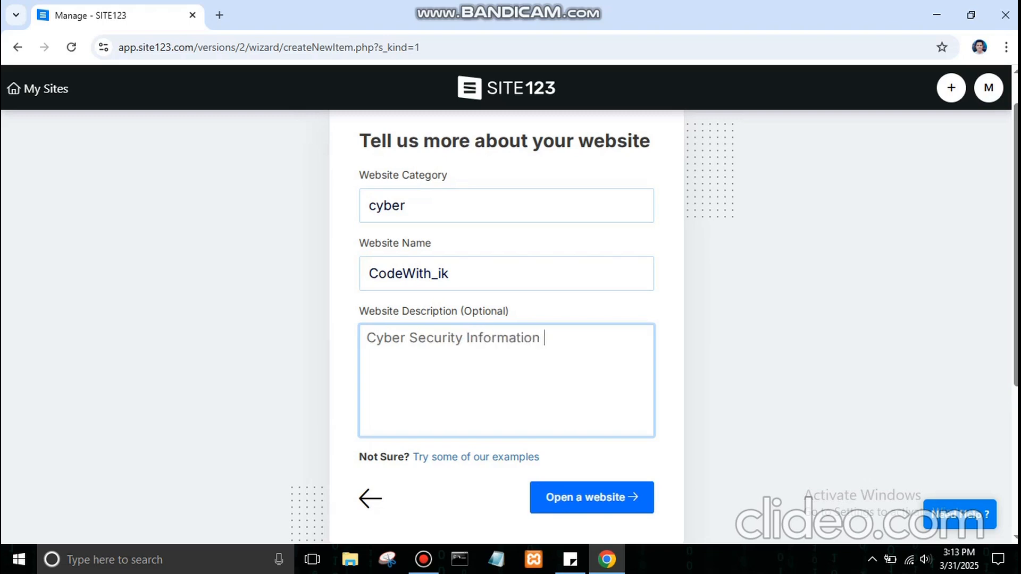
{"action": "type", "text": " with Details"}
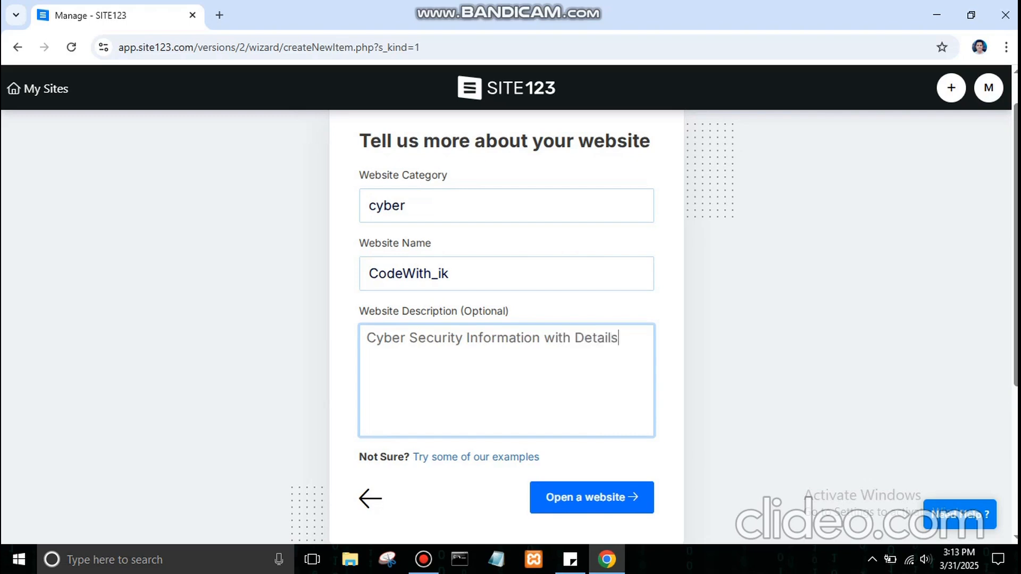
{"action": "left_click", "coordinate": [592, 498]}
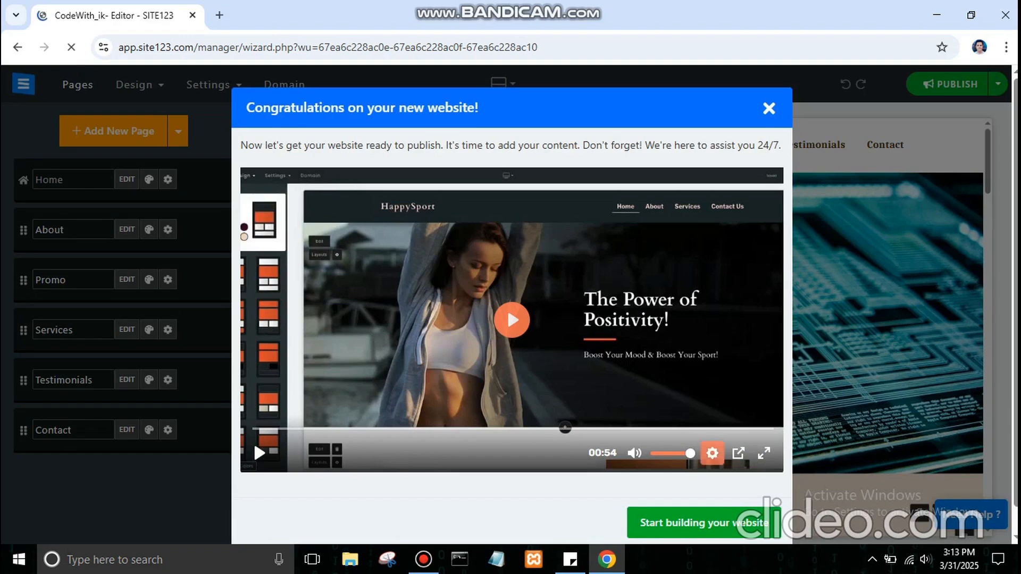
{"action": "left_click", "coordinate": [702, 523]}
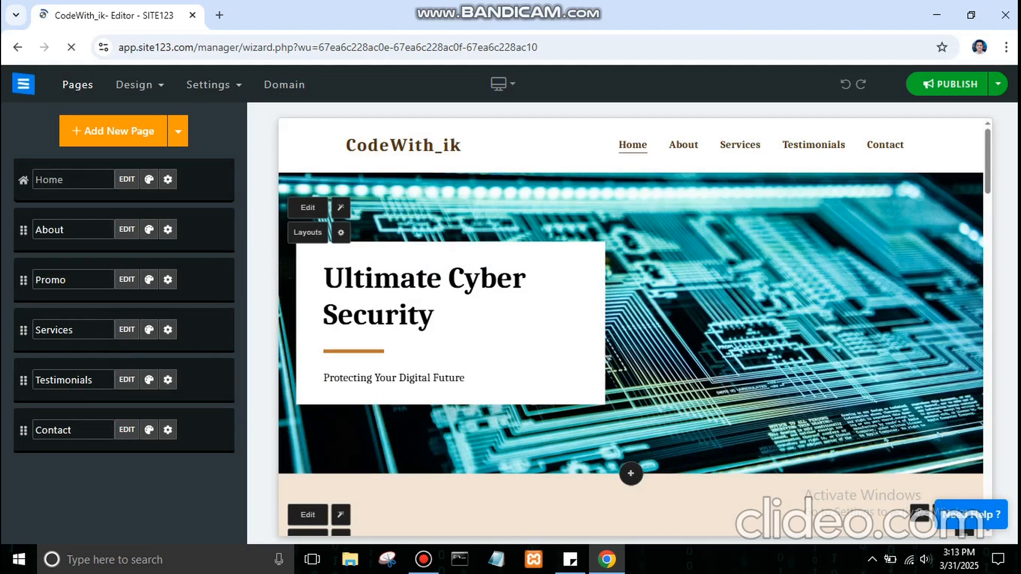
Publish the new website and confirm the publication.
{"action": "mouse_move", "coordinate": [987, 161]}
{"action": "left_mouse_down"}
{"action": "mouse_move", "coordinate": [987, 335]}
{"action": "mouse_move", "coordinate": [987, 159]}
{"action": "left_mouse_up"}
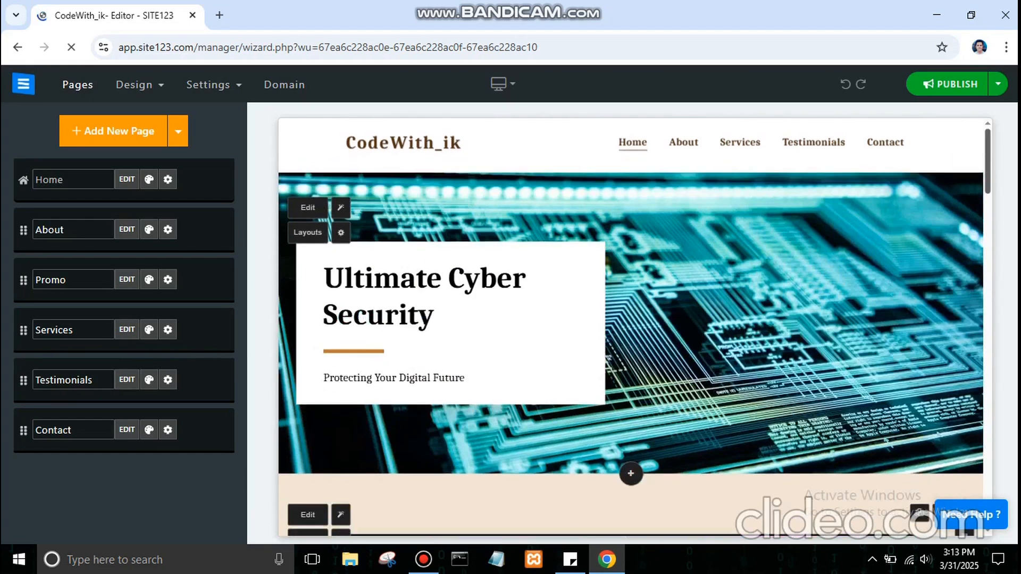
{"action": "left_click", "coordinate": [950, 85]}
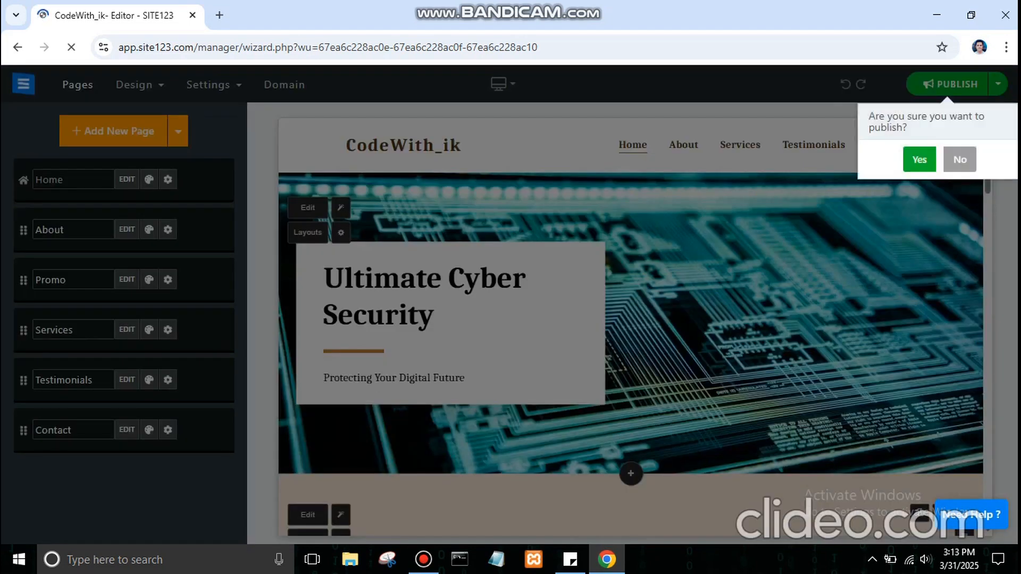
{"action": "left_click", "coordinate": [917, 160]}
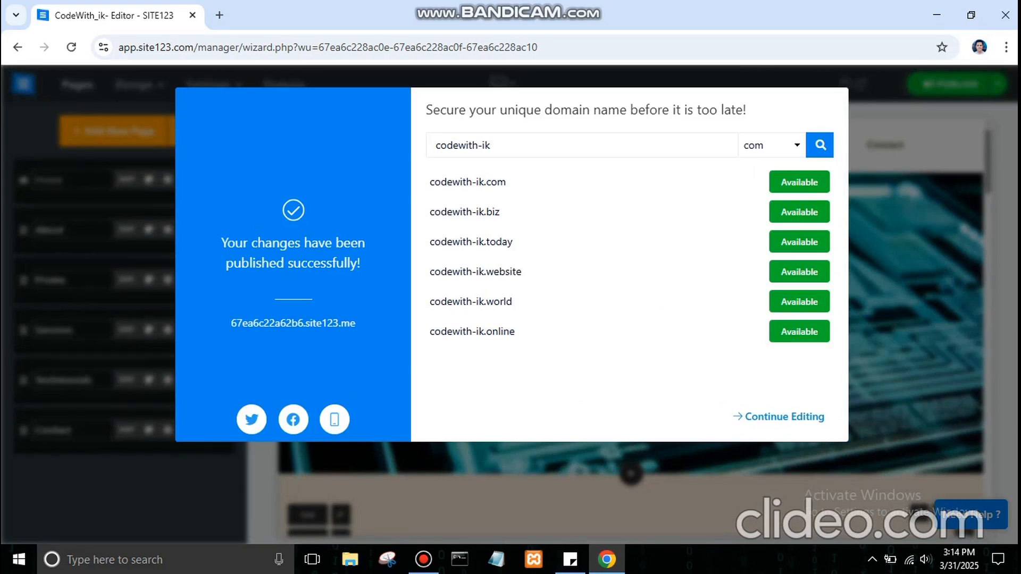
Open the offer for the available domain codewith-ik.com and return to the website editor.
{"action": "left_click", "coordinate": [799, 182]}
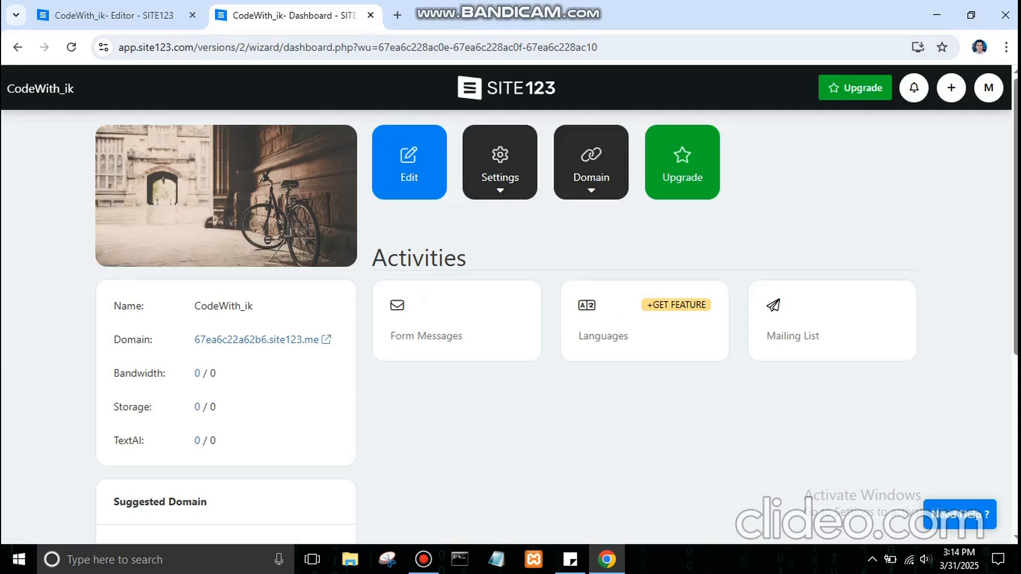
{"action": "left_click", "coordinate": [128, 17]}
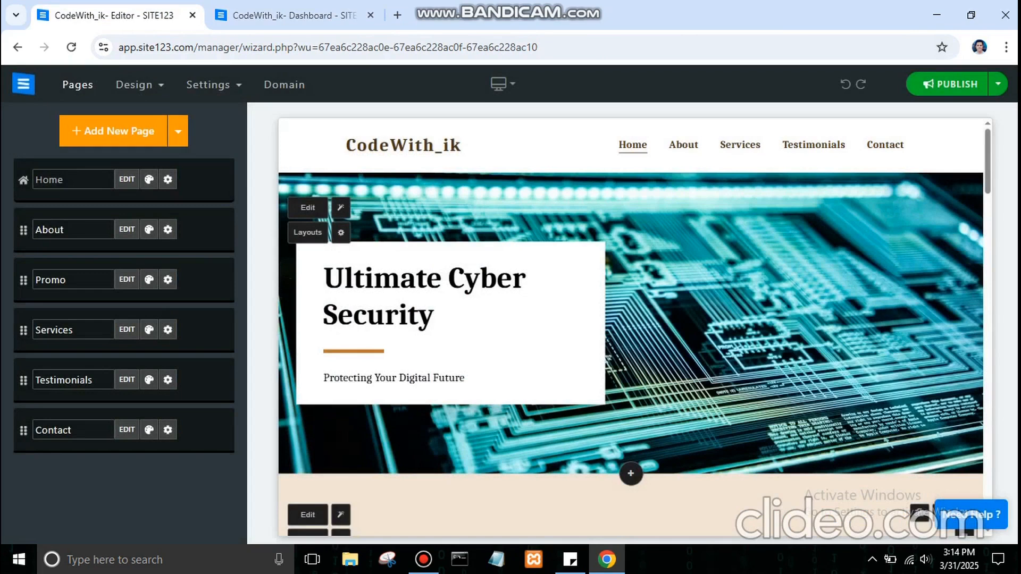
{"action": "mouse_move", "coordinate": [501, 84]}
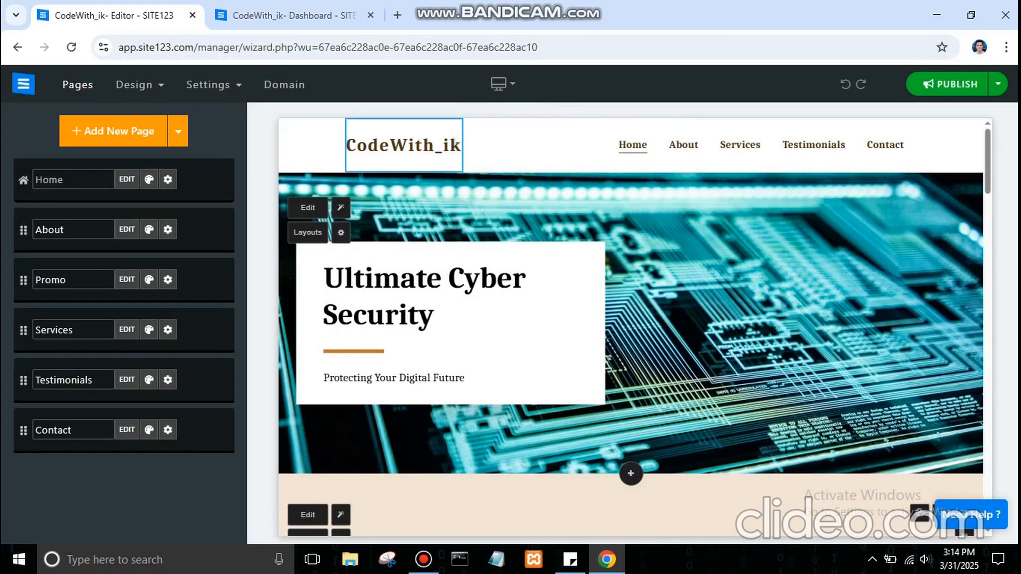
Examine the desktop preview from the home banner to the About Us section and check the publishing options.
{"action": "scroll", "coordinate": [630, 351], "scroll_direction": "down", "scroll_amount": 4}
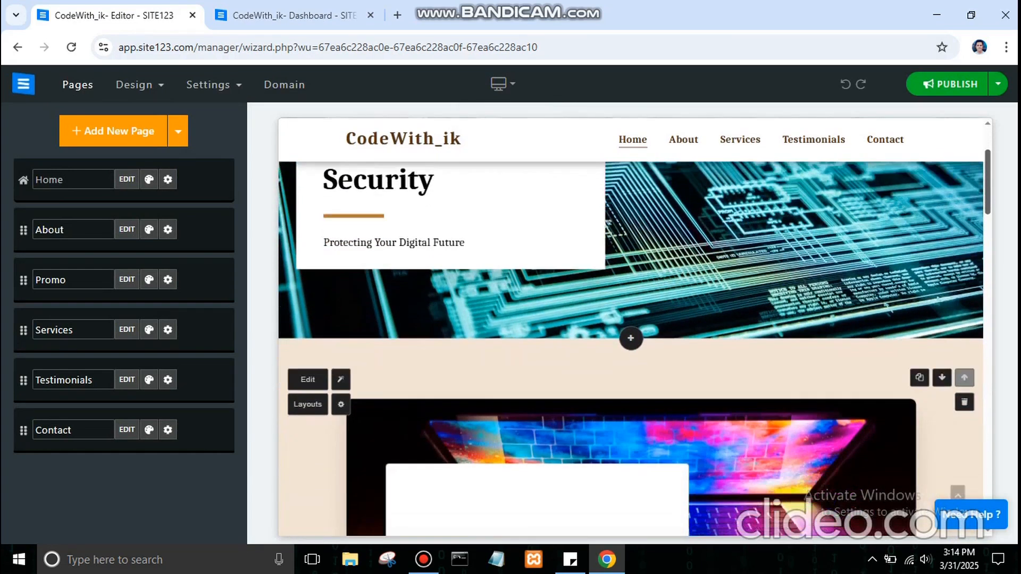
{"action": "scroll", "coordinate": [631, 351], "scroll_direction": "down", "scroll_amount": 1}
{"action": "scroll", "coordinate": [631, 351], "scroll_direction": "up", "scroll_amount": 5}
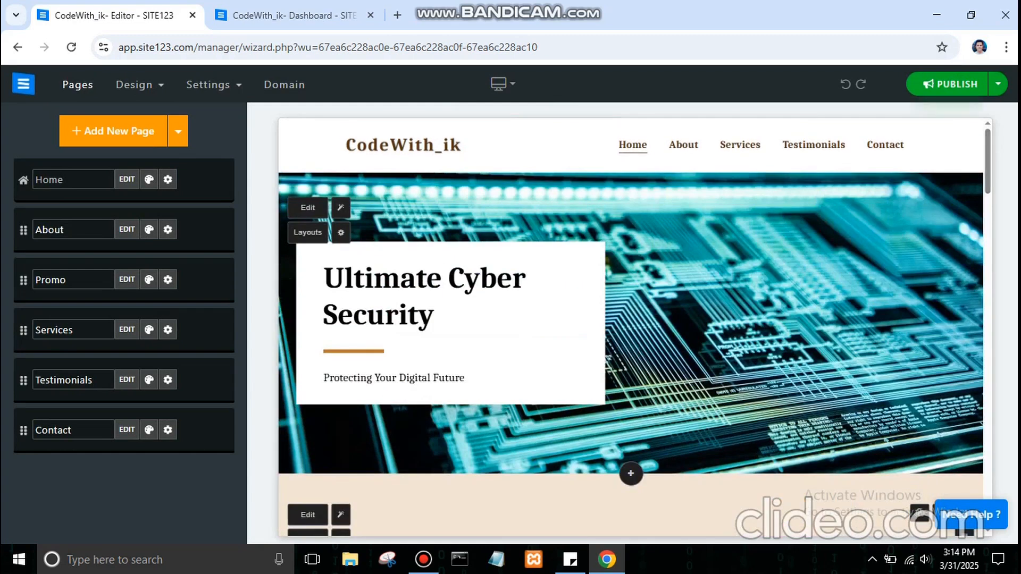
{"action": "left_click", "coordinate": [997, 84]}
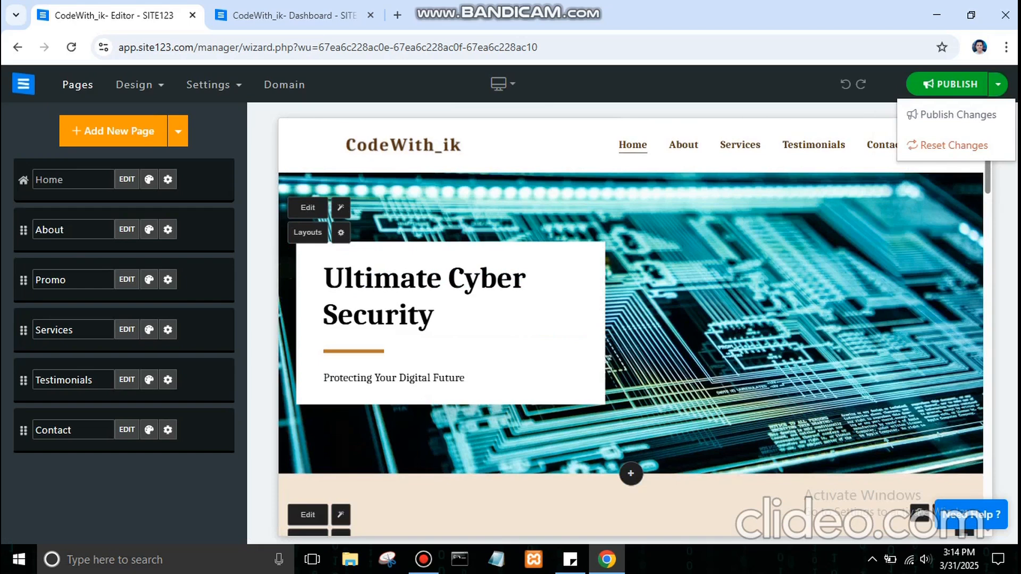
{"action": "left_click", "coordinate": [997, 84]}
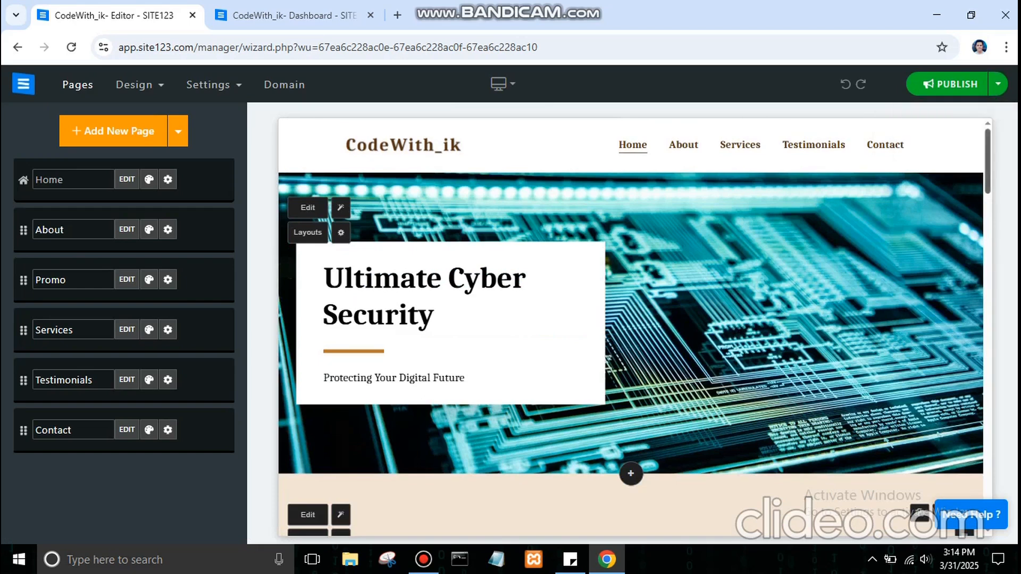
{"action": "scroll", "coordinate": [633, 327], "scroll_direction": "down", "scroll_amount": 4}
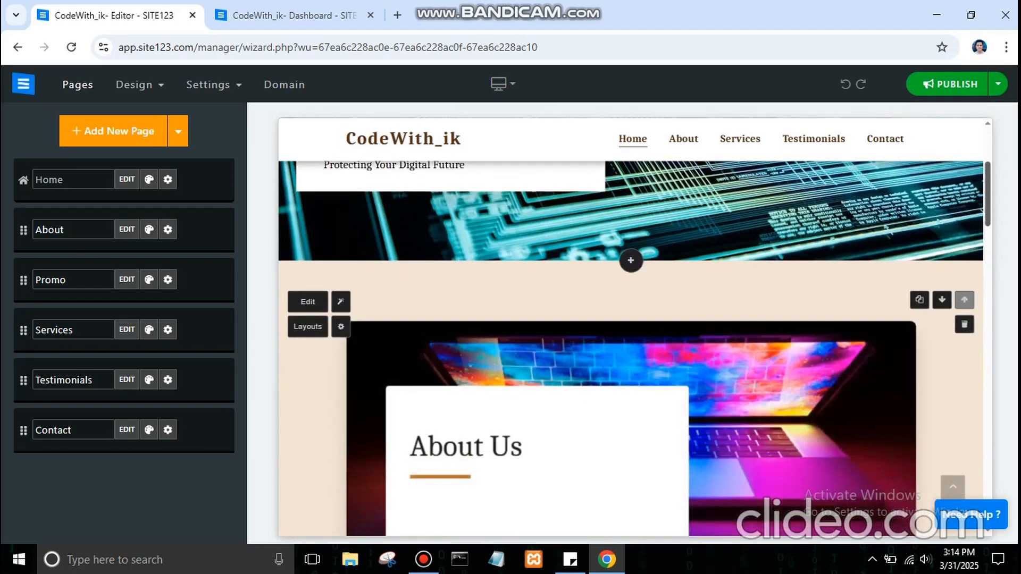
{"action": "scroll", "coordinate": [633, 327], "scroll_direction": "up", "scroll_amount": 1}
{"action": "scroll", "coordinate": [630, 327], "scroll_direction": "down", "scroll_amount": 4}
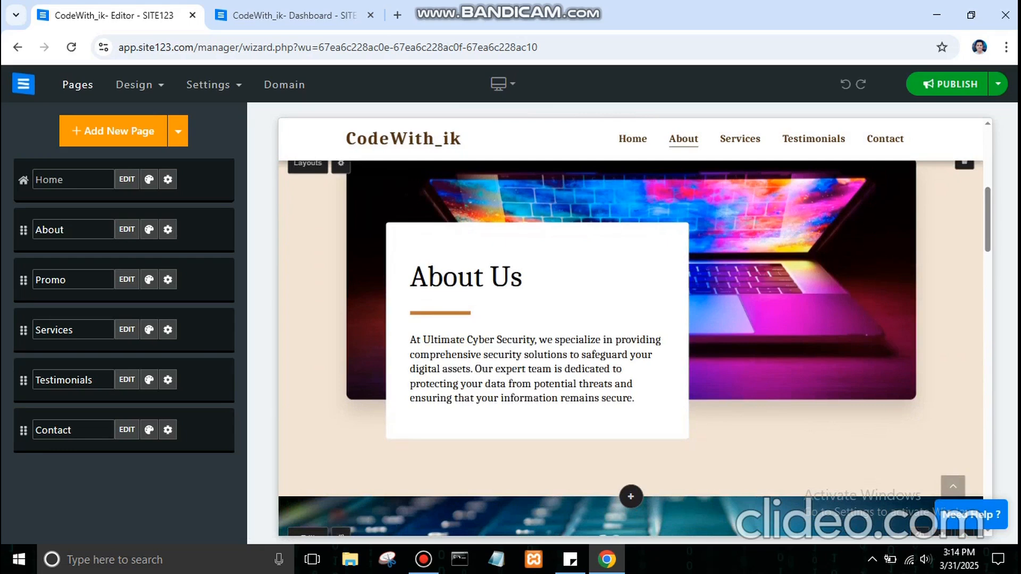
{"action": "scroll", "coordinate": [631, 326], "scroll_direction": "up", "scroll_amount": 5}
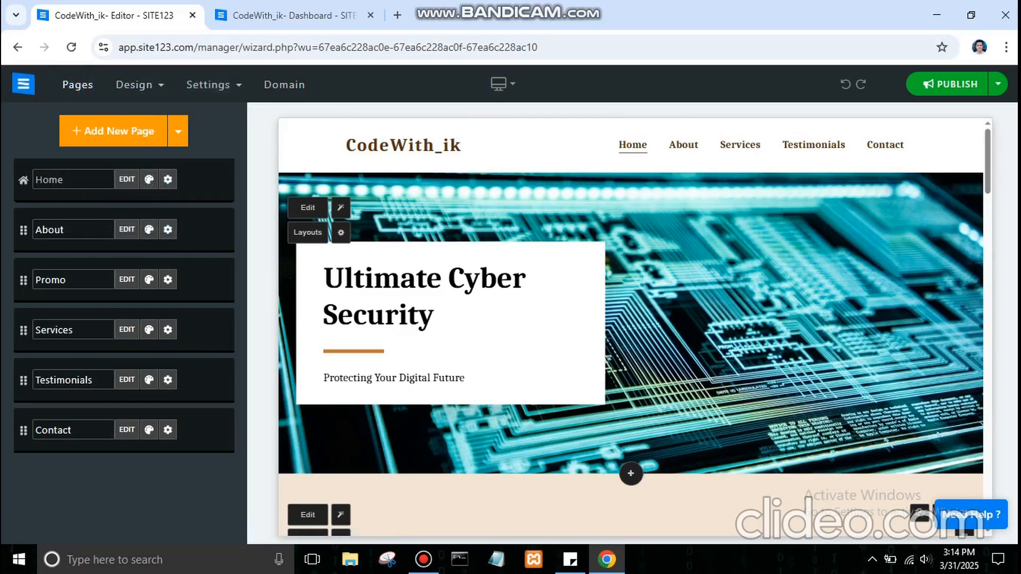
Switch the preview to Tablet and review the page from the home banner down to the testimonials.
{"action": "mouse_move", "coordinate": [213, 85]}
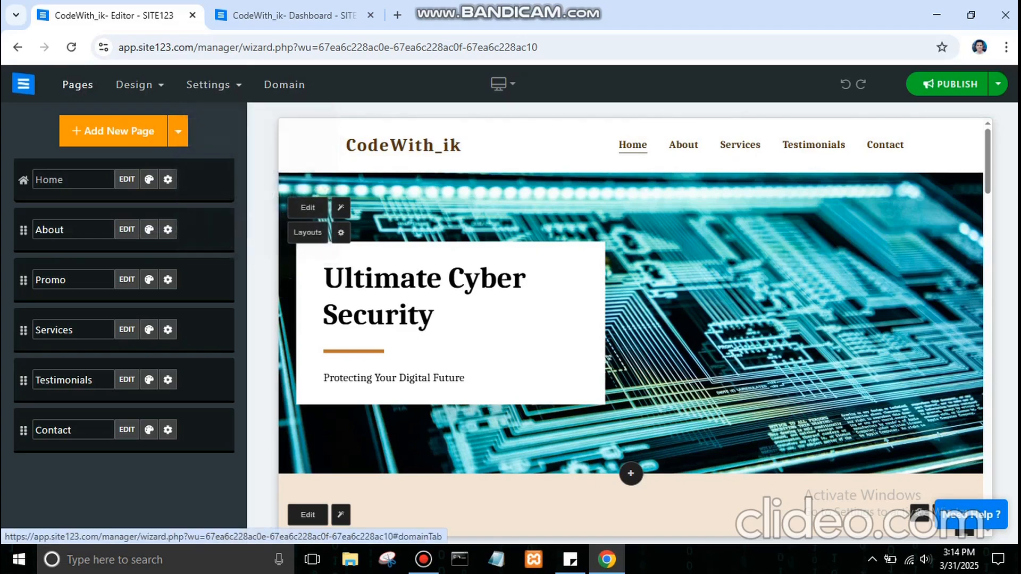
{"action": "mouse_move", "coordinate": [502, 84]}
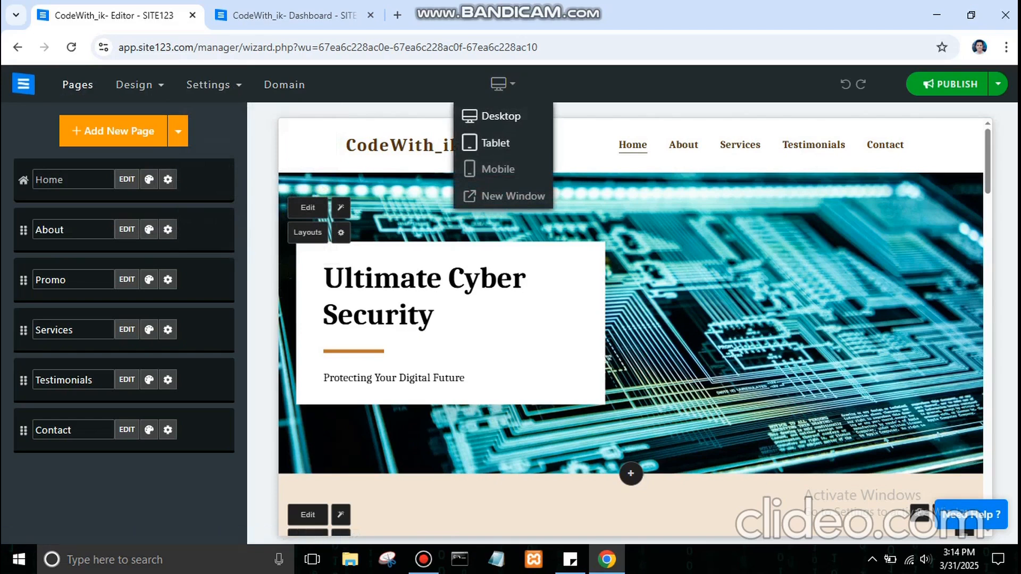
{"action": "left_click", "coordinate": [495, 143]}
{"action": "mouse_move", "coordinate": [858, 152]}
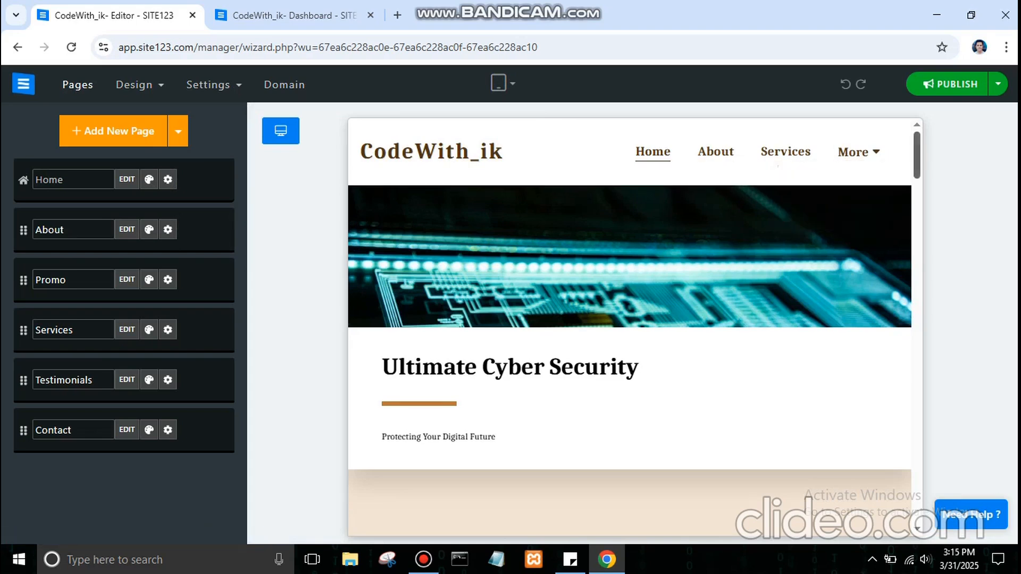
{"action": "scroll", "coordinate": [630, 330], "scroll_direction": "down", "scroll_amount": 4}
{"action": "scroll", "coordinate": [630, 351], "scroll_direction": "down", "scroll_amount": 10}
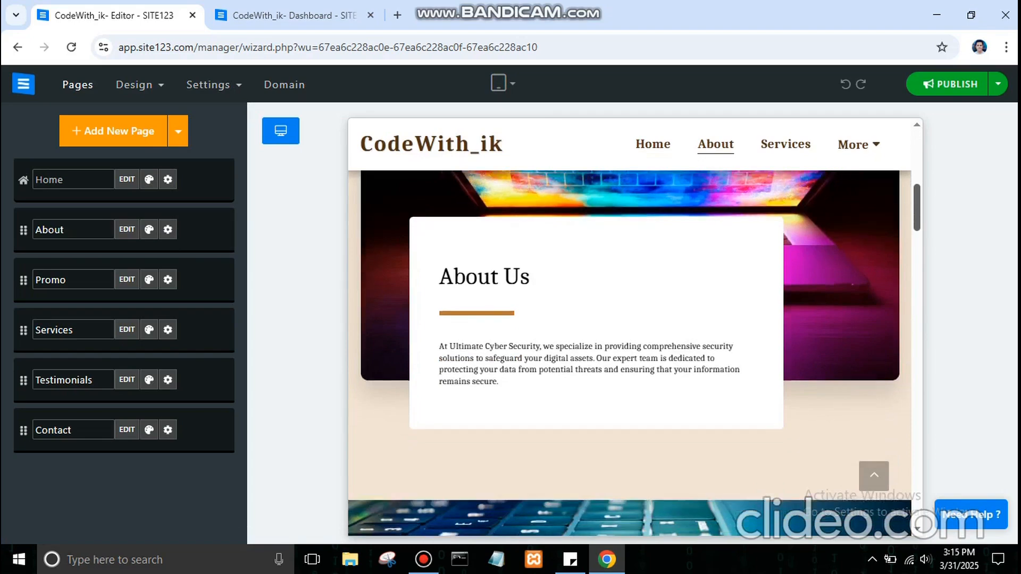
{"action": "scroll", "coordinate": [630, 351], "scroll_direction": "down", "scroll_amount": 8}
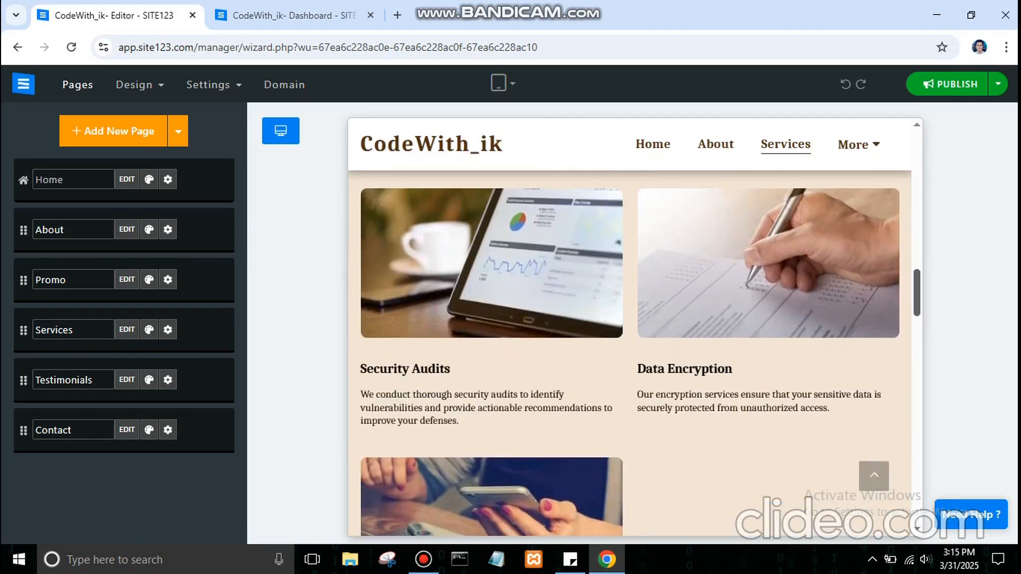
{"action": "scroll", "coordinate": [630, 351], "scroll_direction": "down", "scroll_amount": 5}
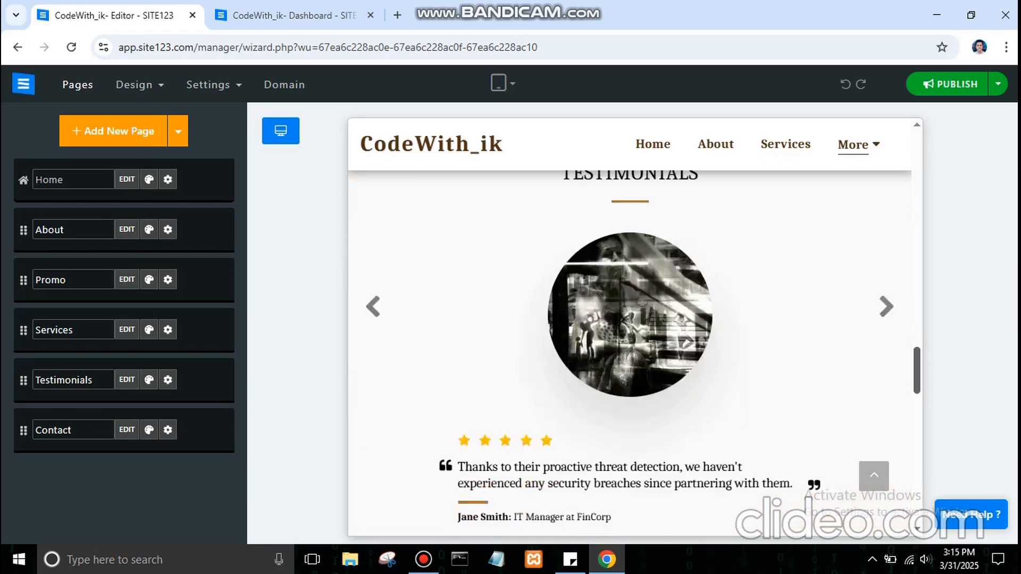
{"action": "scroll", "coordinate": [629, 351], "scroll_direction": "up", "scroll_amount": 2}
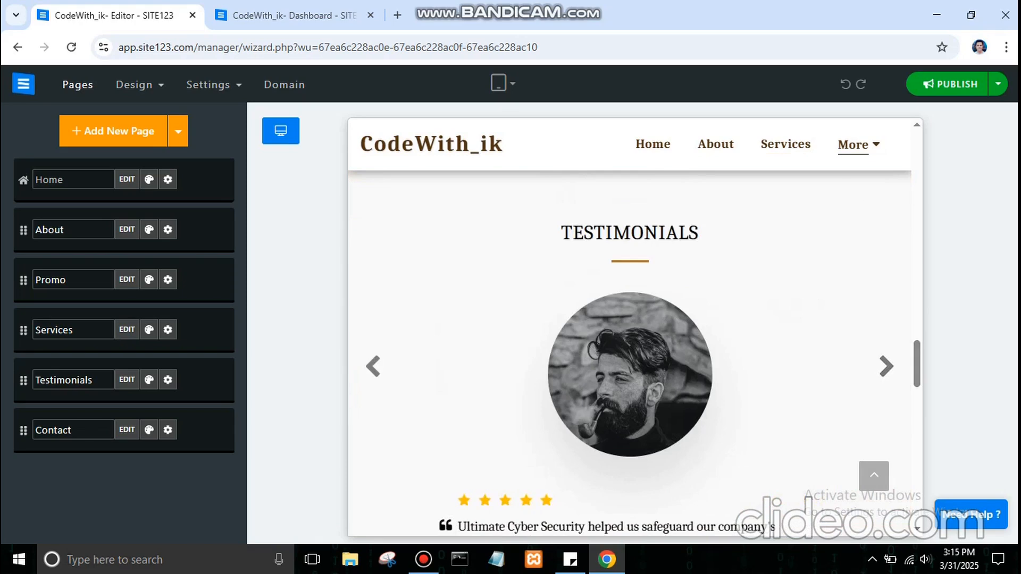
{"action": "left_click", "coordinate": [873, 476]}
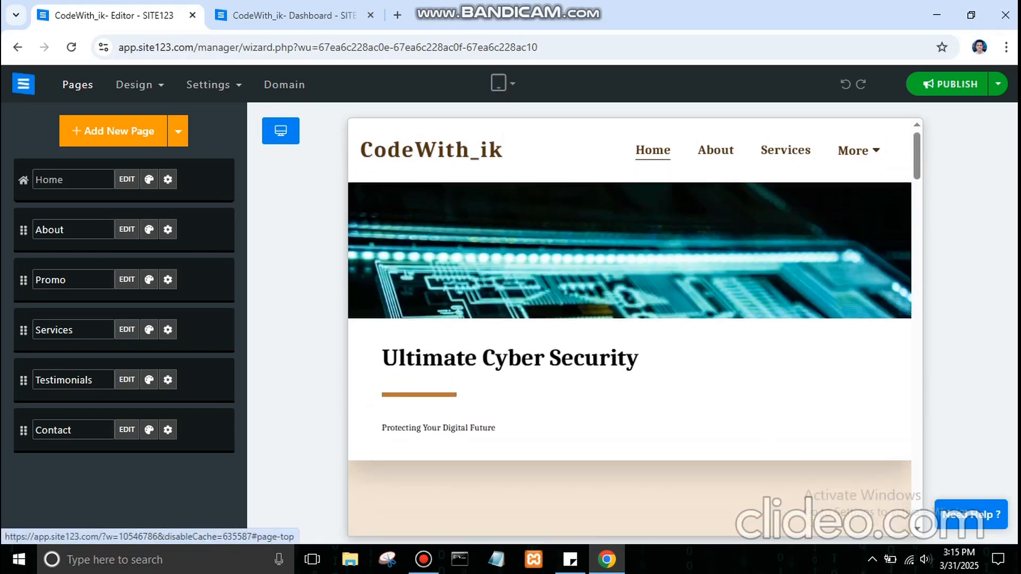
Use the site menu in the tablet preview to review the Services, Testimonials and Contact sections, including the contact form.
{"action": "left_click", "coordinate": [785, 152]}
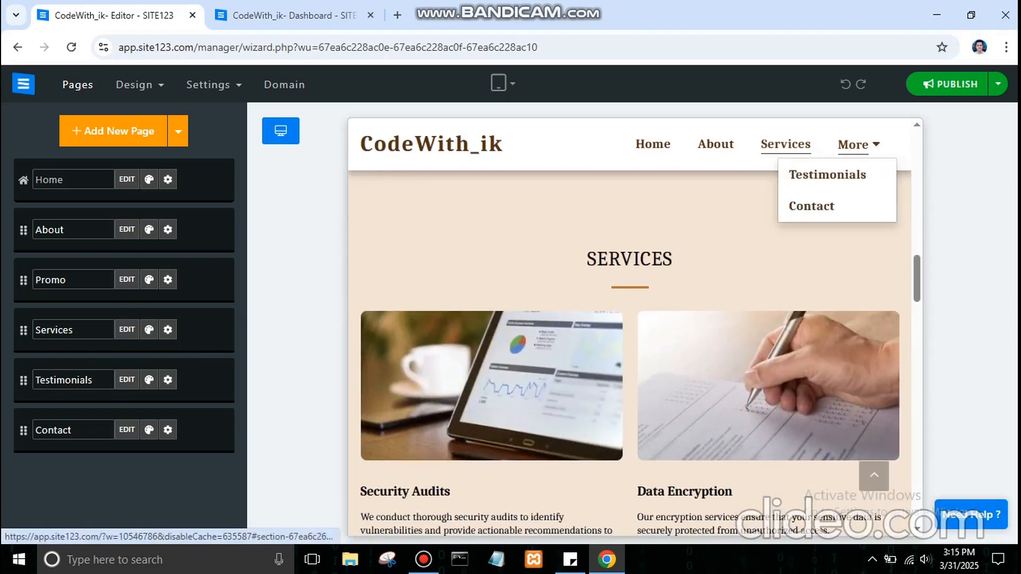
{"action": "left_click", "coordinate": [827, 176]}
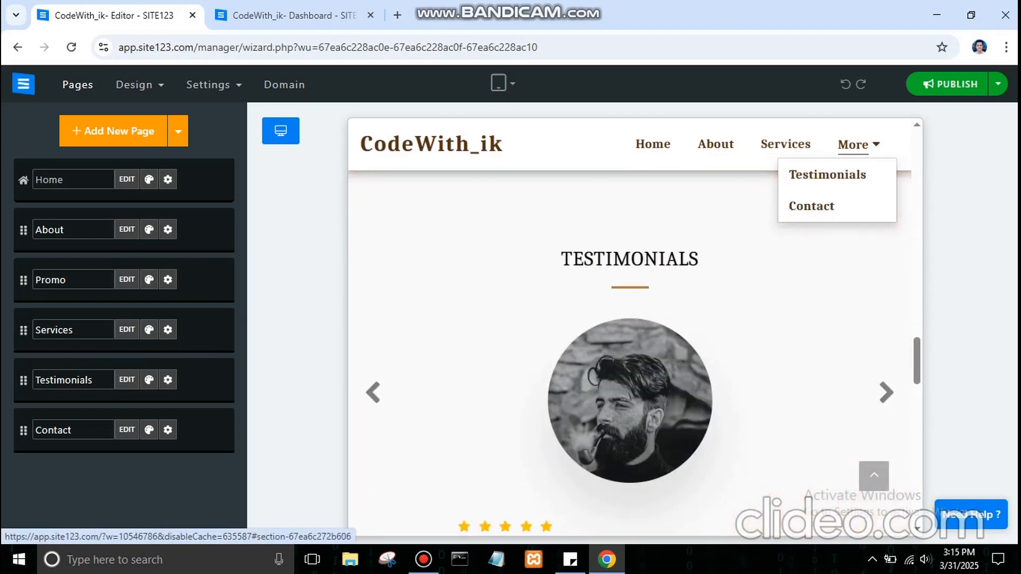
{"action": "left_click", "coordinate": [811, 206]}
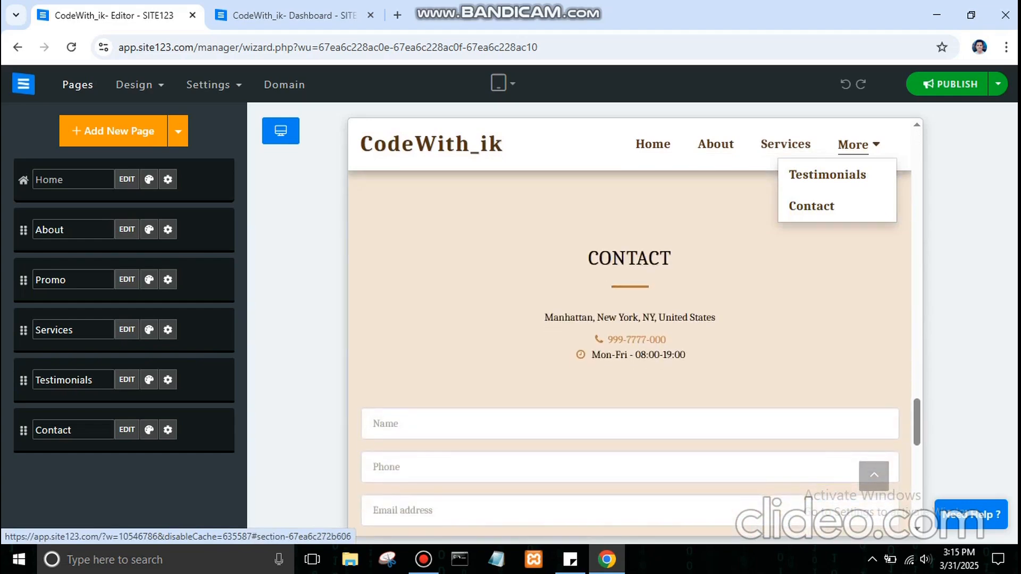
{"action": "left_click_drag", "start_coordinate": [917, 422], "coordinate": [917, 452]}
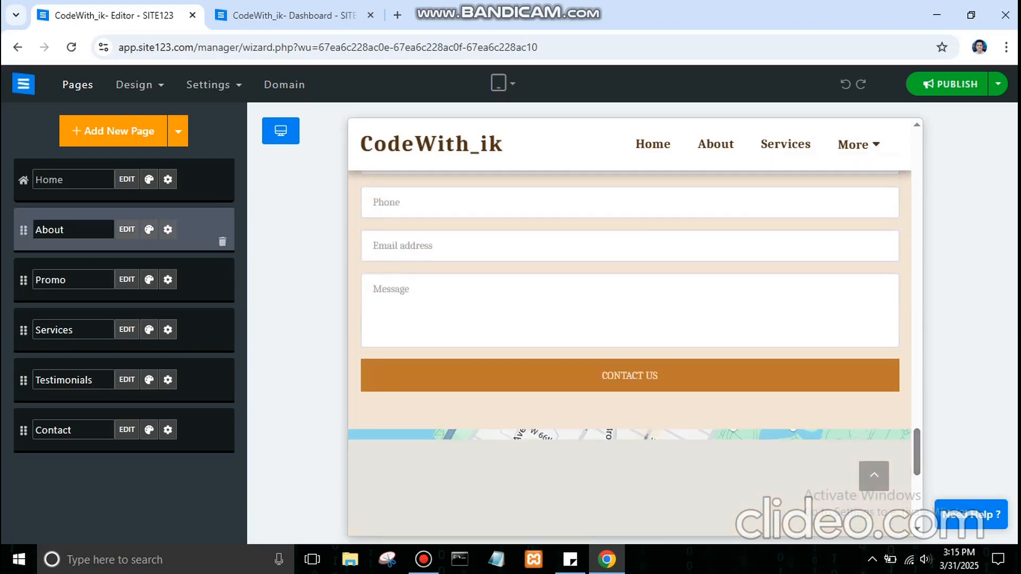
Try two Home page layouts: the translucent text box over the banner image and the text beside a laptop mockup.
{"action": "left_click", "coordinate": [148, 180]}
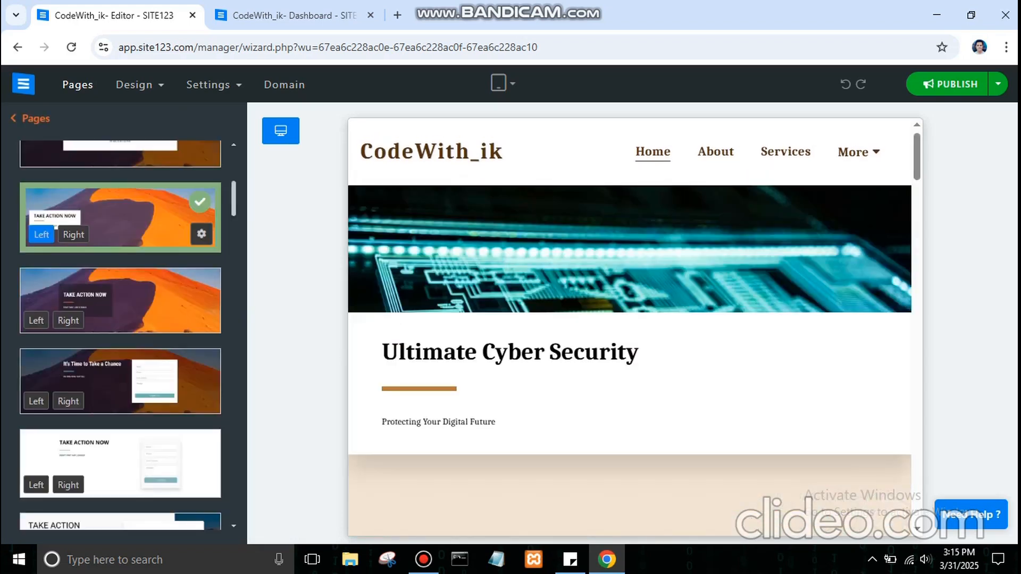
{"action": "left_click", "coordinate": [120, 298]}
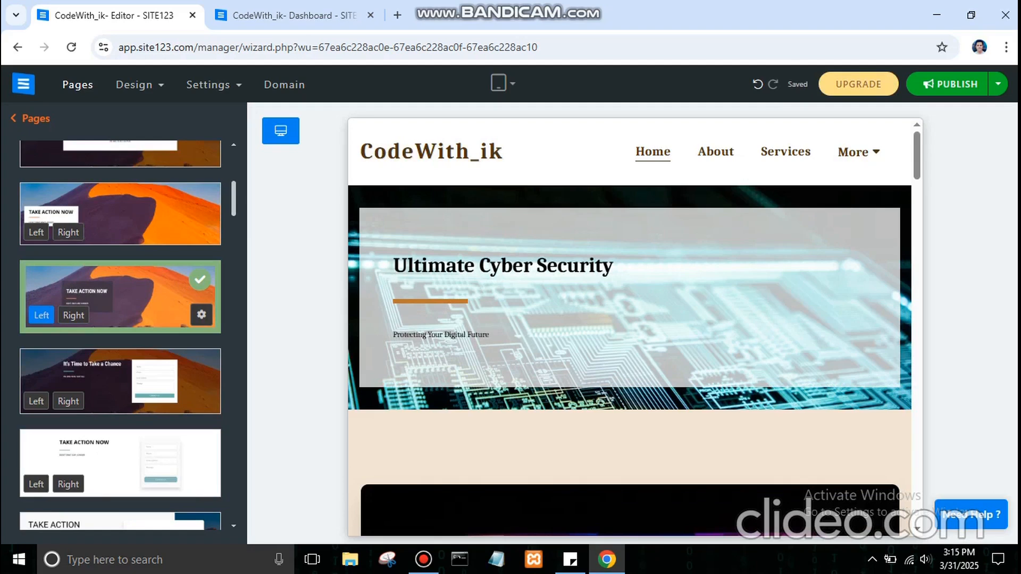
{"action": "scroll", "coordinate": [120, 335], "scroll_direction": "down", "scroll_amount": 6}
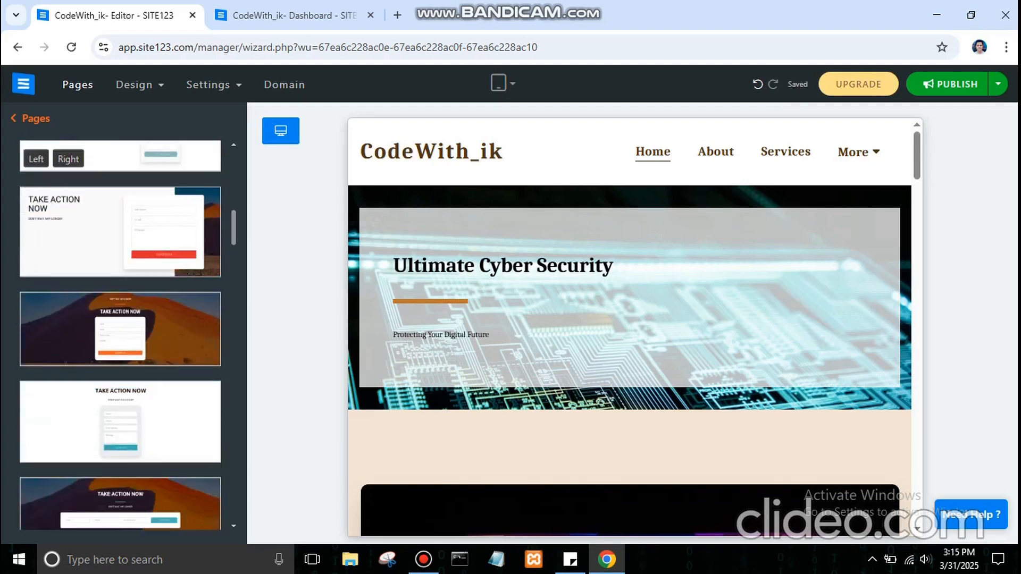
{"action": "scroll", "coordinate": [121, 335], "scroll_direction": "down", "scroll_amount": 10}
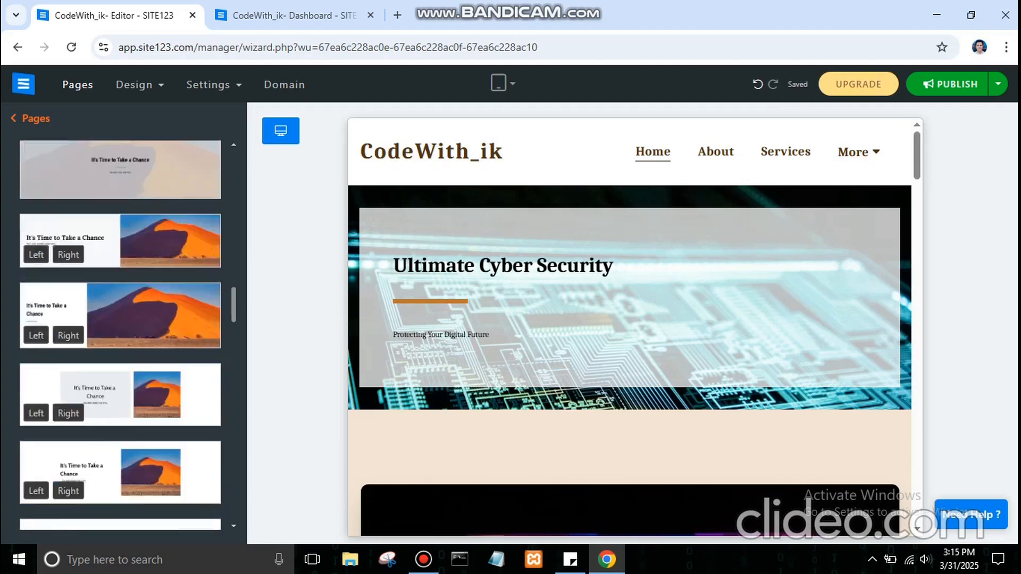
{"action": "scroll", "coordinate": [120, 335], "scroll_direction": "up", "scroll_amount": 4}
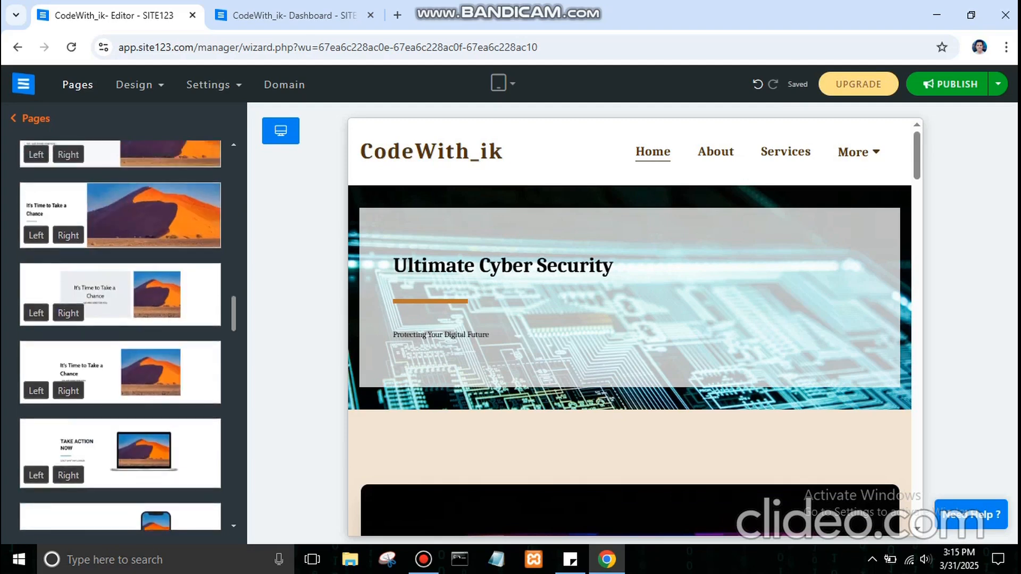
{"action": "scroll", "coordinate": [120, 335], "scroll_direction": "down", "scroll_amount": 4}
{"action": "left_click", "coordinate": [133, 294]}
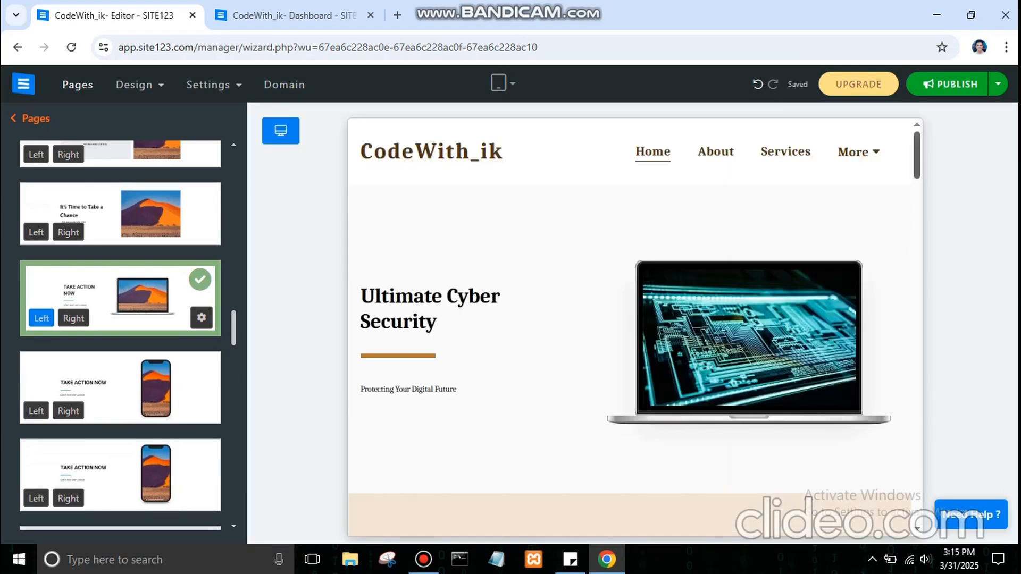
Review the tablet preview down to the Services section and open the website preview in a new window.
{"action": "scroll", "coordinate": [629, 327], "scroll_direction": "down", "scroll_amount": 13}
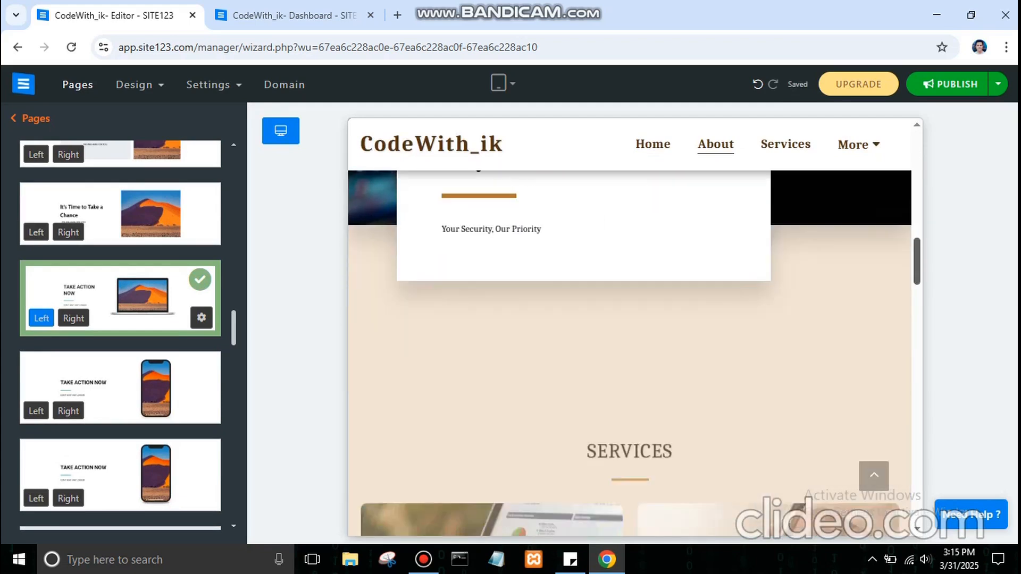
{"action": "scroll", "coordinate": [630, 327], "scroll_direction": "down", "scroll_amount": 5}
{"action": "scroll", "coordinate": [629, 327], "scroll_direction": "up", "scroll_amount": 3}
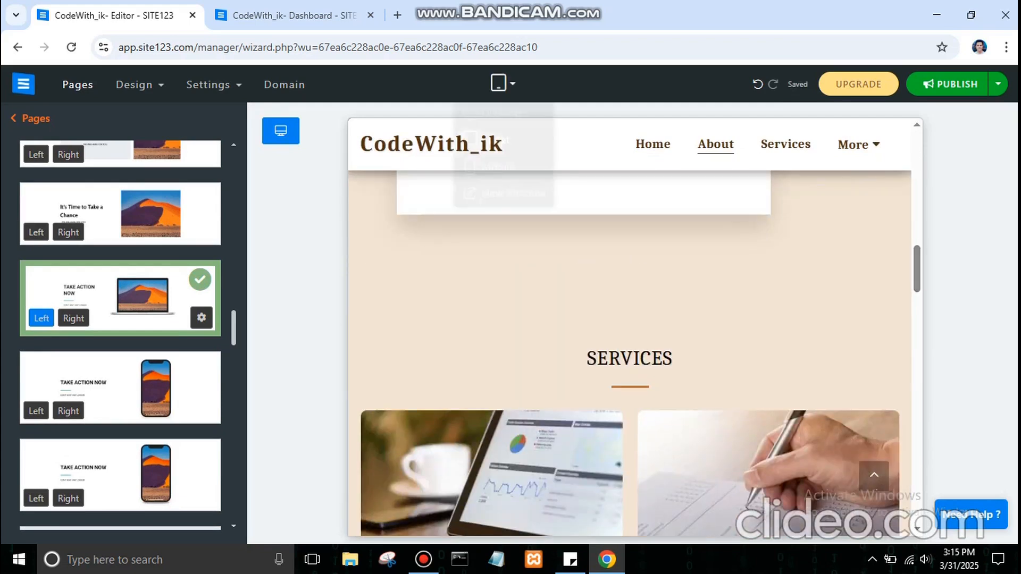
{"action": "mouse_move", "coordinate": [500, 84]}
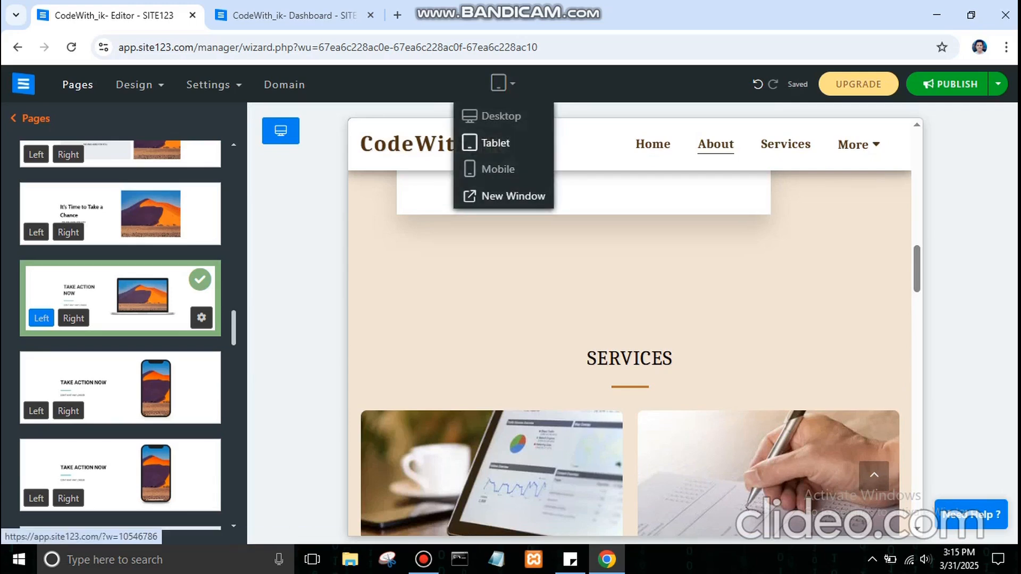
{"action": "left_click", "coordinate": [505, 196]}
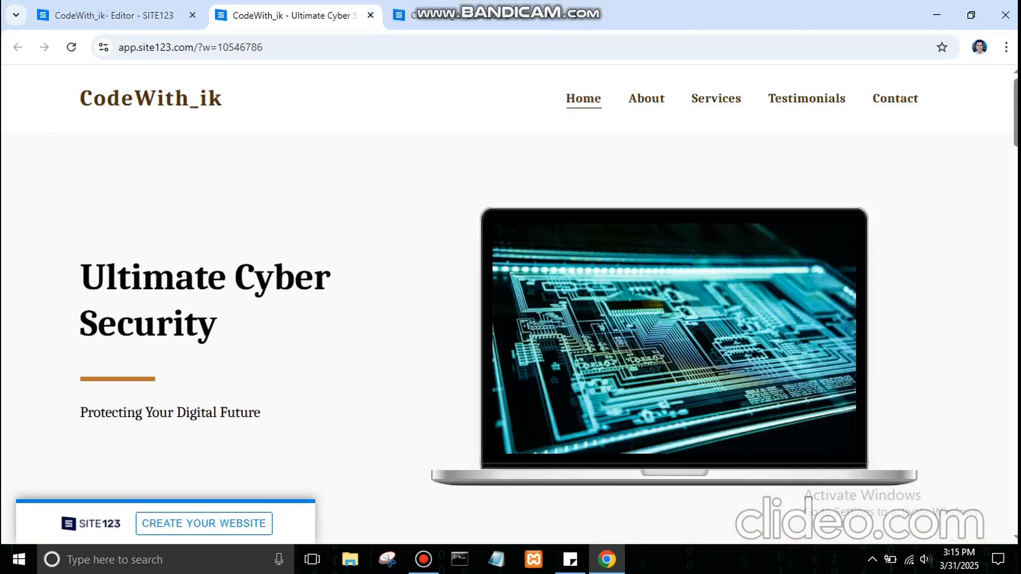
Examine the full-width website preview from the home banner down to the contact map and footer, and return to the page start.
{"action": "scroll", "coordinate": [506, 330], "scroll_direction": "down", "scroll_amount": 8}
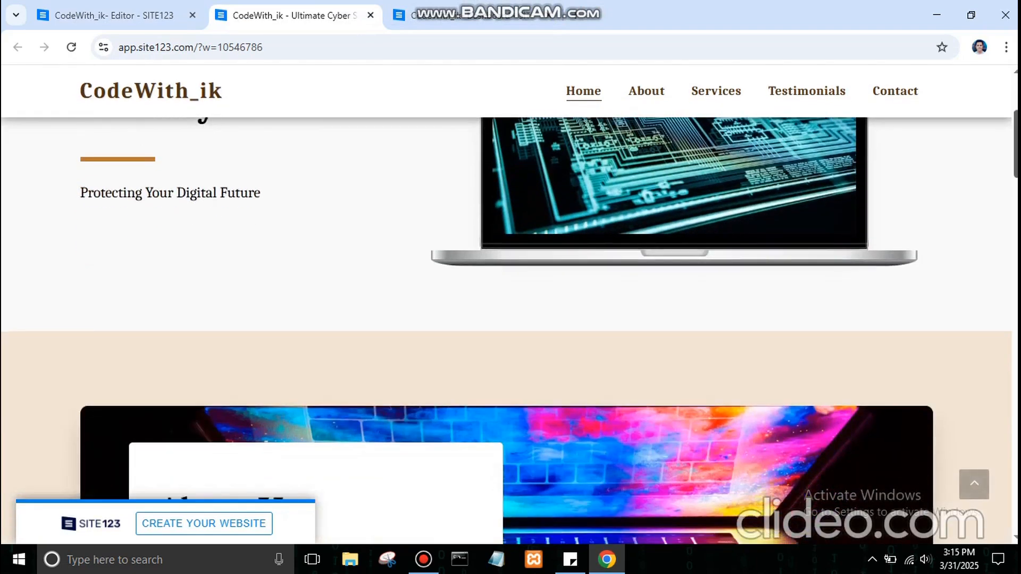
{"action": "scroll", "coordinate": [506, 329], "scroll_direction": "down", "scroll_amount": 10}
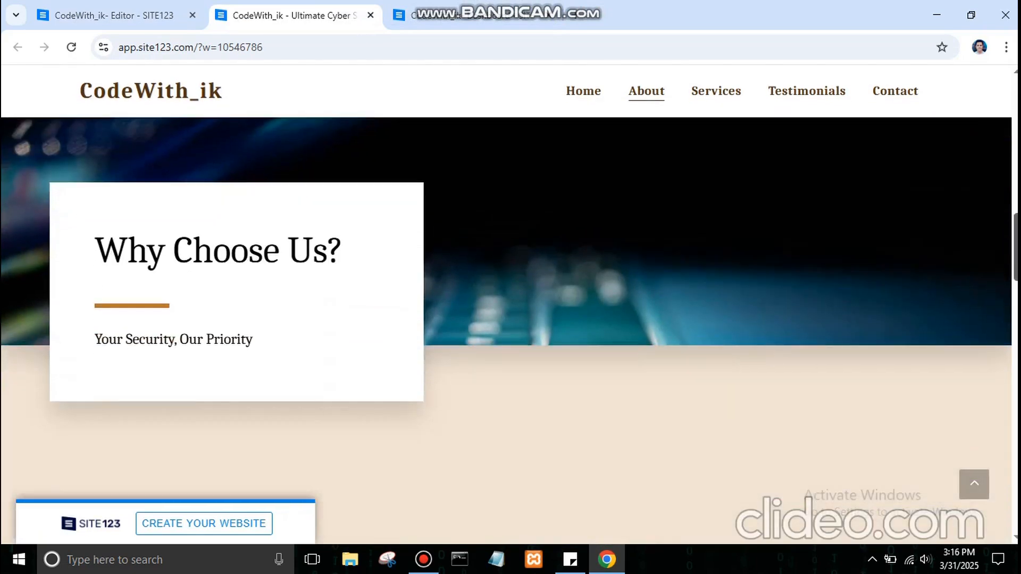
{"action": "scroll", "coordinate": [506, 329], "scroll_direction": "down", "scroll_amount": 2}
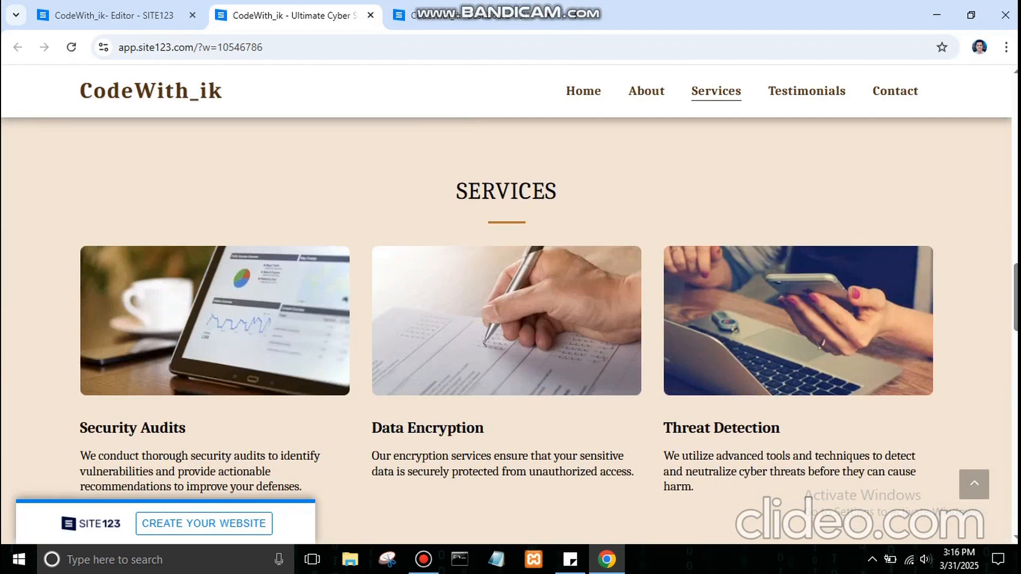
{"action": "scroll", "coordinate": [506, 330], "scroll_direction": "down", "scroll_amount": 10}
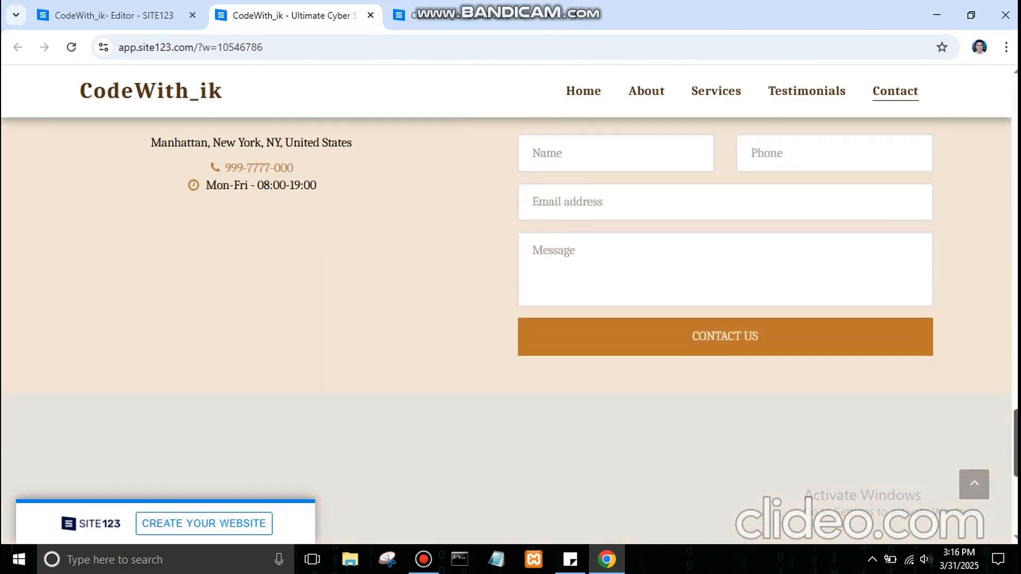
{"action": "scroll", "coordinate": [506, 330], "scroll_direction": "down", "scroll_amount": 2}
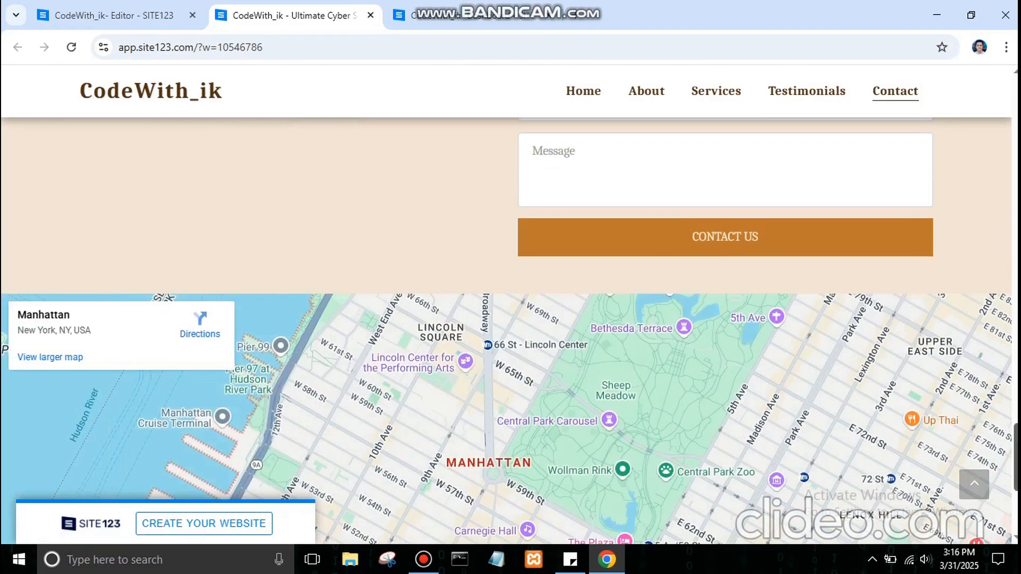
{"action": "scroll", "coordinate": [506, 330], "scroll_direction": "down", "scroll_amount": 5}
{"action": "scroll", "coordinate": [507, 330], "scroll_direction": "up", "scroll_amount": 1}
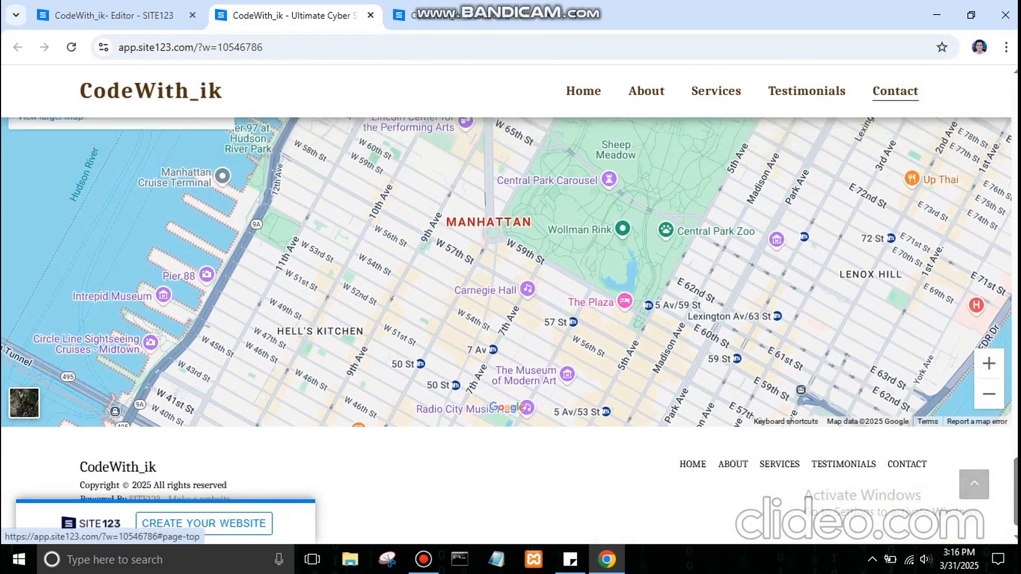
{"action": "left_click", "coordinate": [974, 484]}
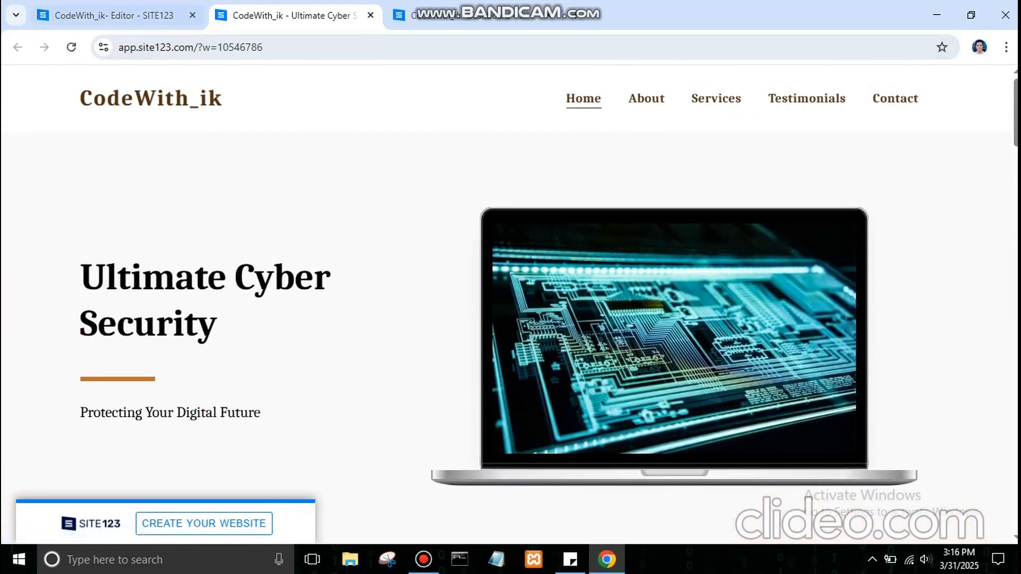
Back in the website editor, apply the Home page layout that shows the text beside a three-image collage.
{"action": "left_click", "coordinate": [114, 15]}
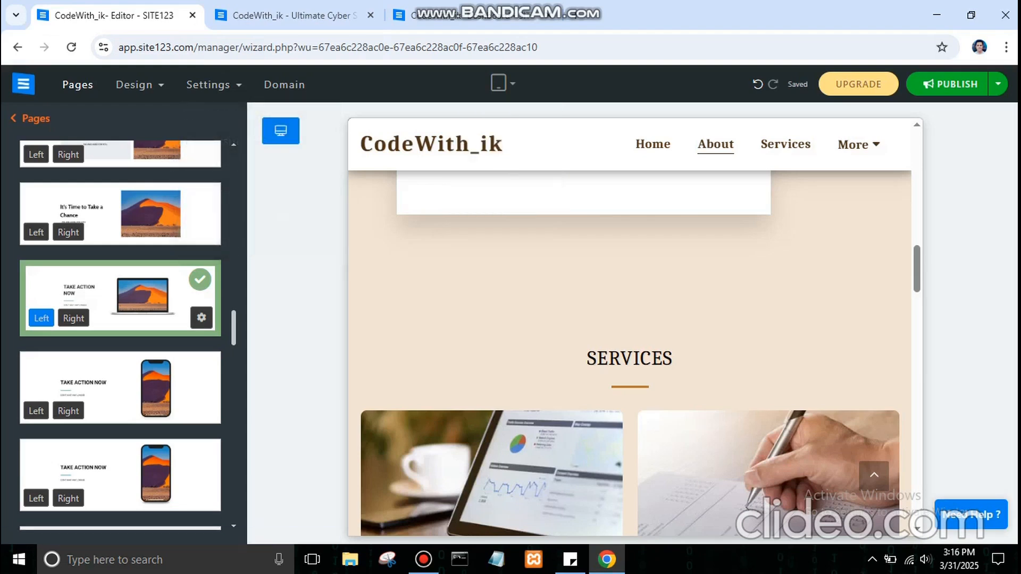
{"action": "scroll", "coordinate": [120, 335], "scroll_direction": "down", "scroll_amount": 10}
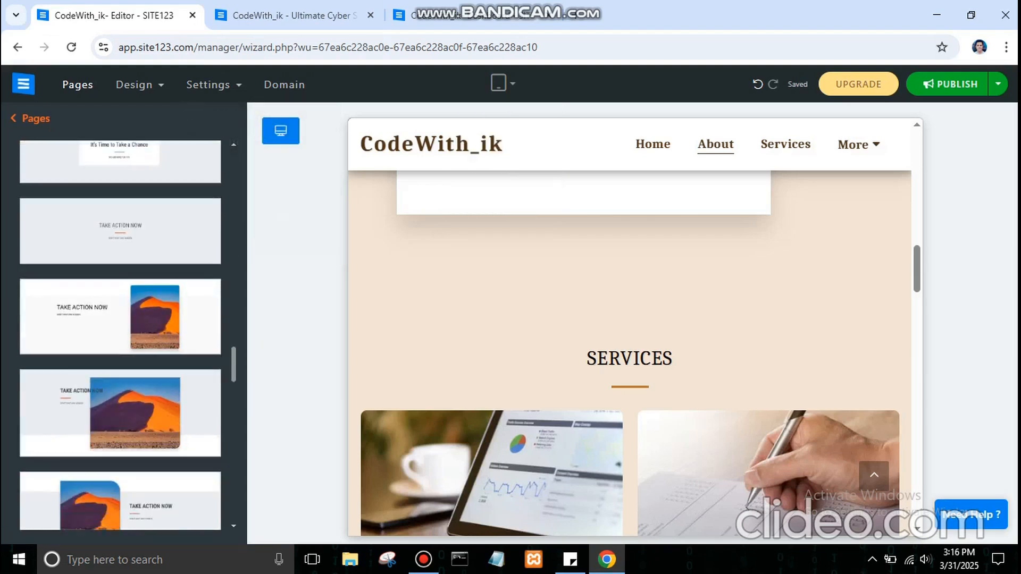
{"action": "scroll", "coordinate": [120, 335], "scroll_direction": "down", "scroll_amount": 8}
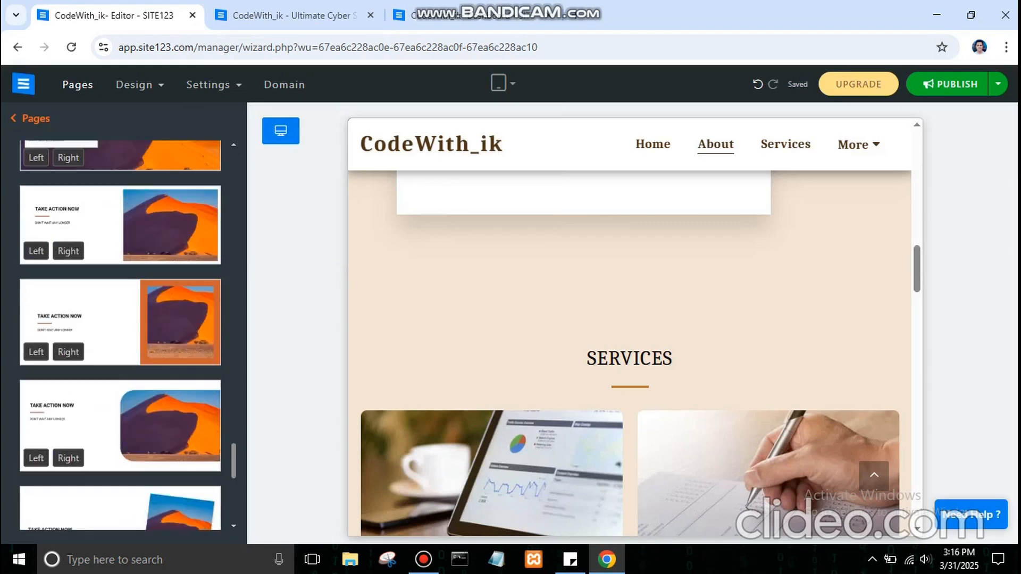
{"action": "scroll", "coordinate": [120, 335], "scroll_direction": "down", "scroll_amount": 1}
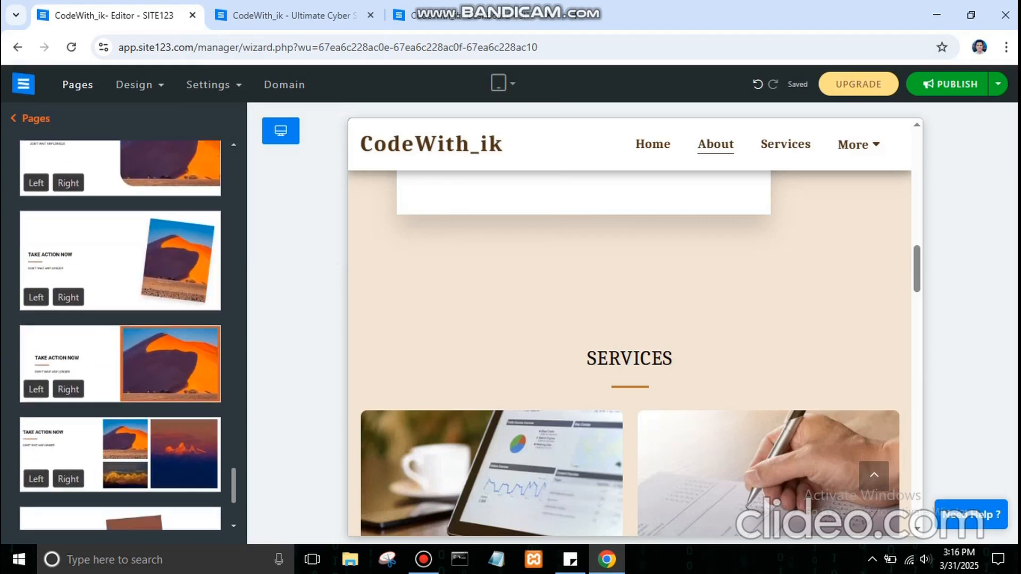
{"action": "left_click", "coordinate": [120, 455]}
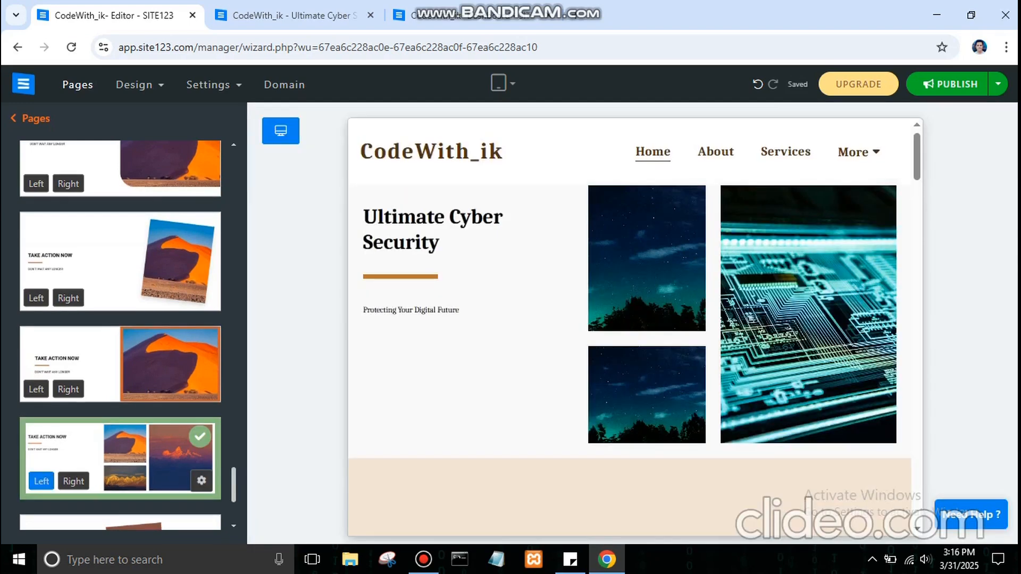
Reload the separate website preview and review the page from the home banner to the Why Choose Us section.
{"action": "left_click", "coordinate": [294, 16]}
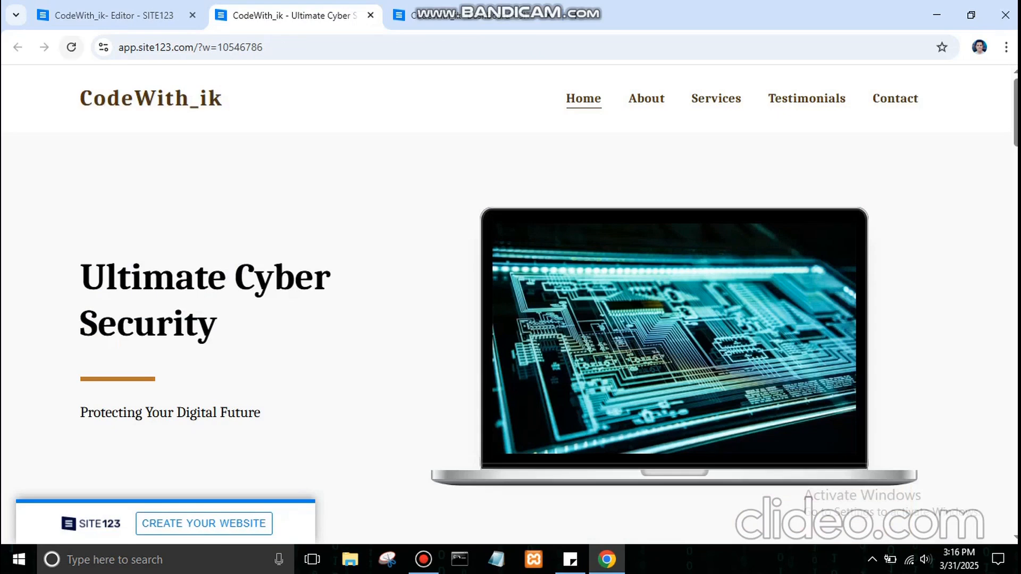
{"action": "left_click", "coordinate": [71, 47]}
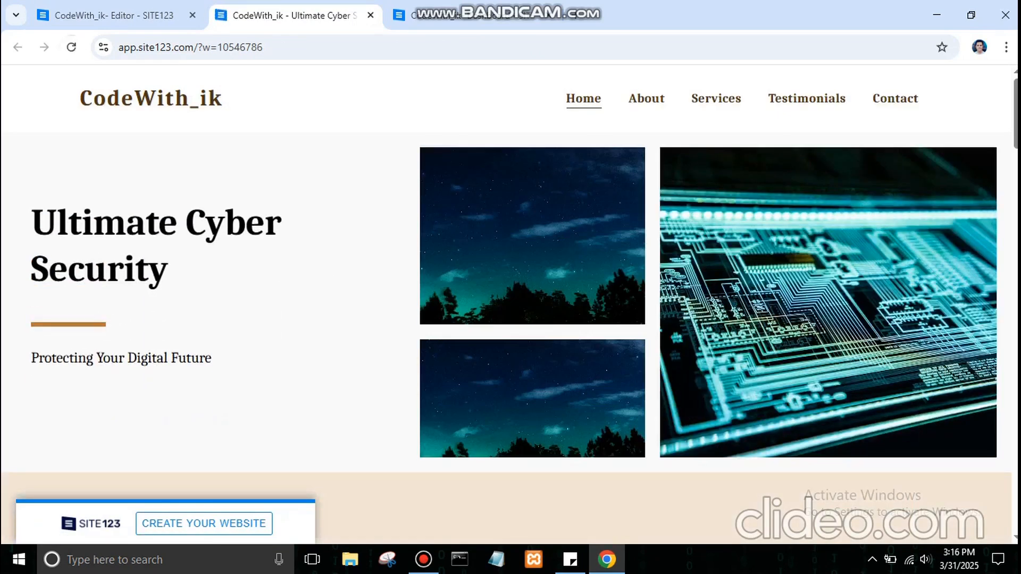
{"action": "scroll", "coordinate": [505, 329], "scroll_direction": "down", "scroll_amount": 5}
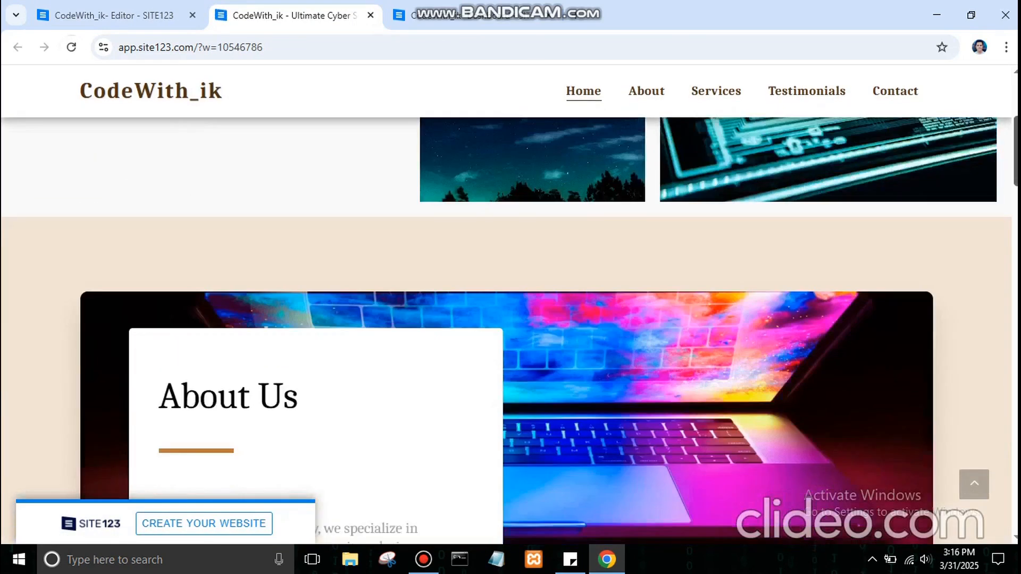
{"action": "scroll", "coordinate": [510, 330], "scroll_direction": "down", "scroll_amount": 5}
{"action": "scroll", "coordinate": [510, 330], "scroll_direction": "up", "scroll_amount": 10}
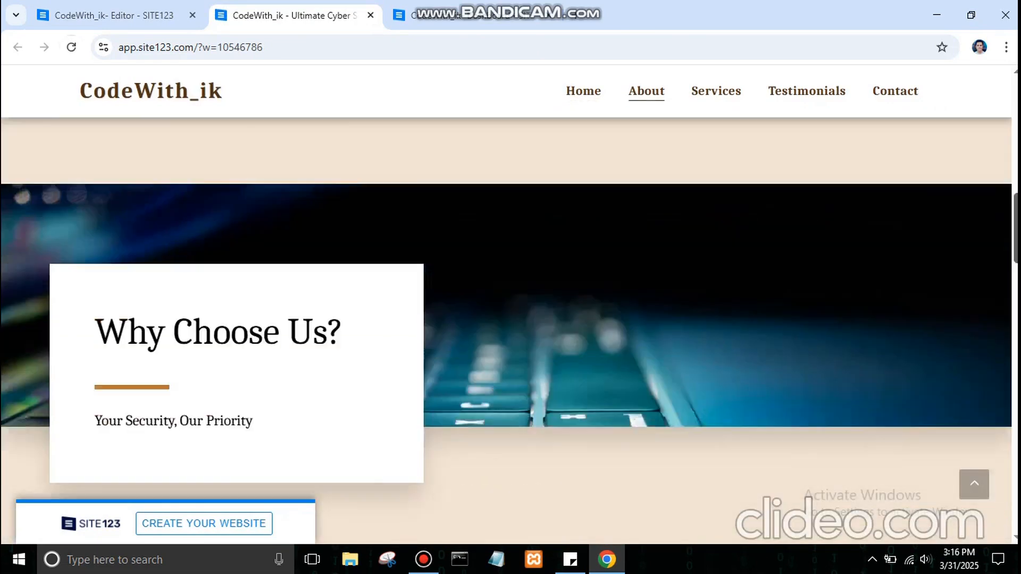
In the website editor, give the About page the layout with a rounded-corner image on the left and text on the right.
{"action": "left_click", "coordinate": [114, 16]}
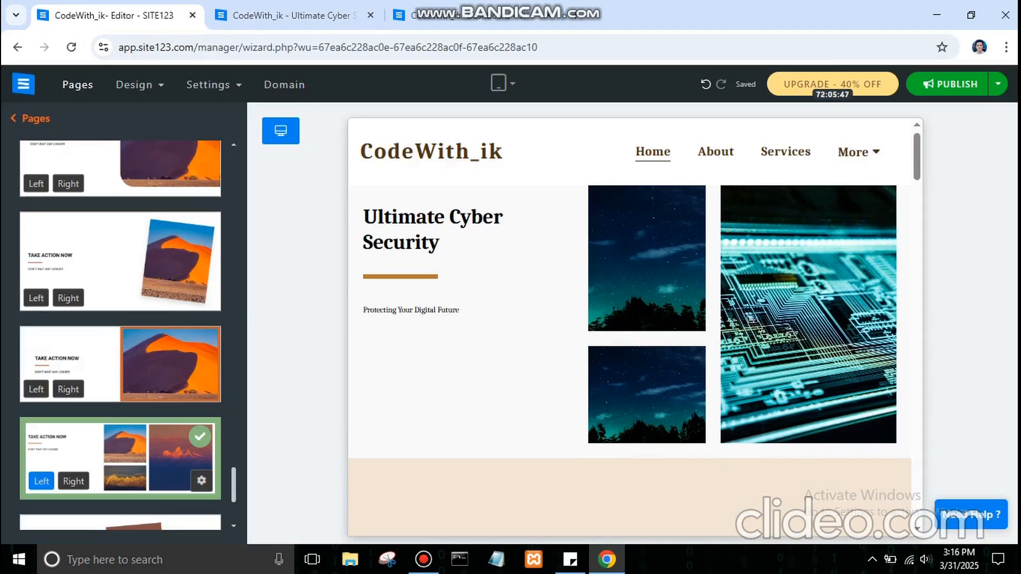
{"action": "left_click", "coordinate": [31, 119]}
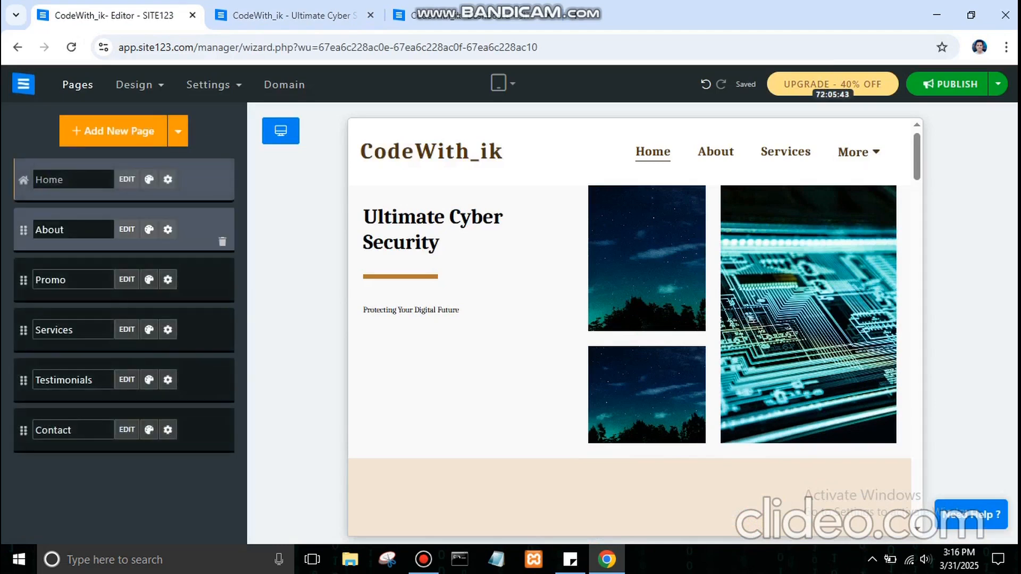
{"action": "left_click", "coordinate": [149, 230]}
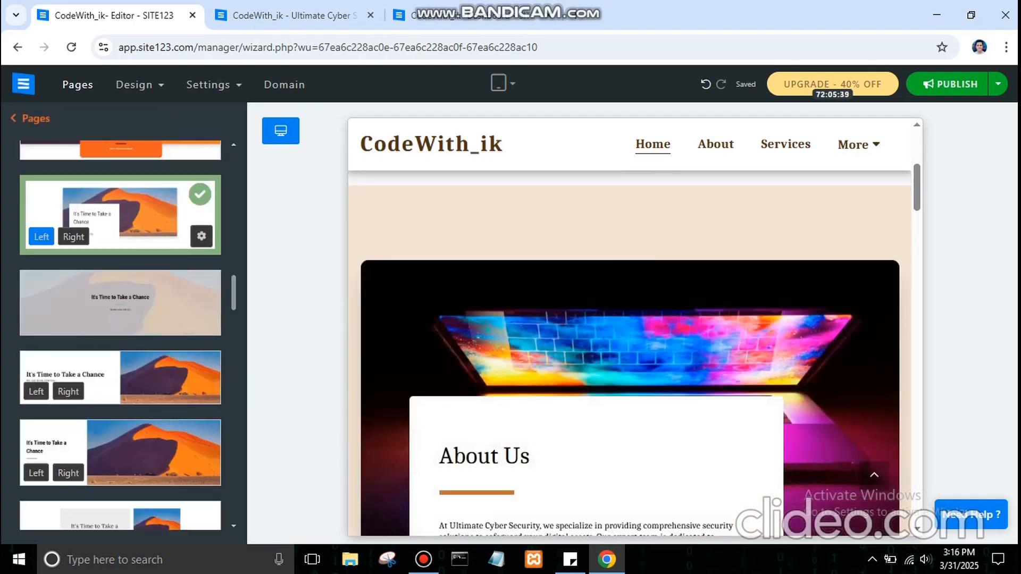
{"action": "scroll", "coordinate": [120, 297], "scroll_direction": "down", "scroll_amount": 14}
{"action": "scroll", "coordinate": [120, 298], "scroll_direction": "up", "scroll_amount": 1}
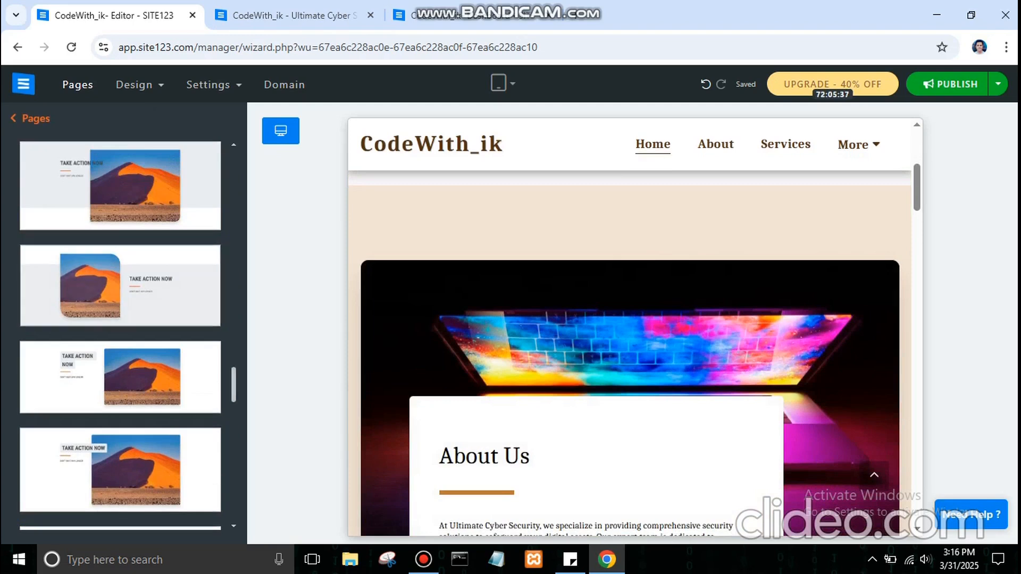
{"action": "left_click", "coordinate": [121, 285]}
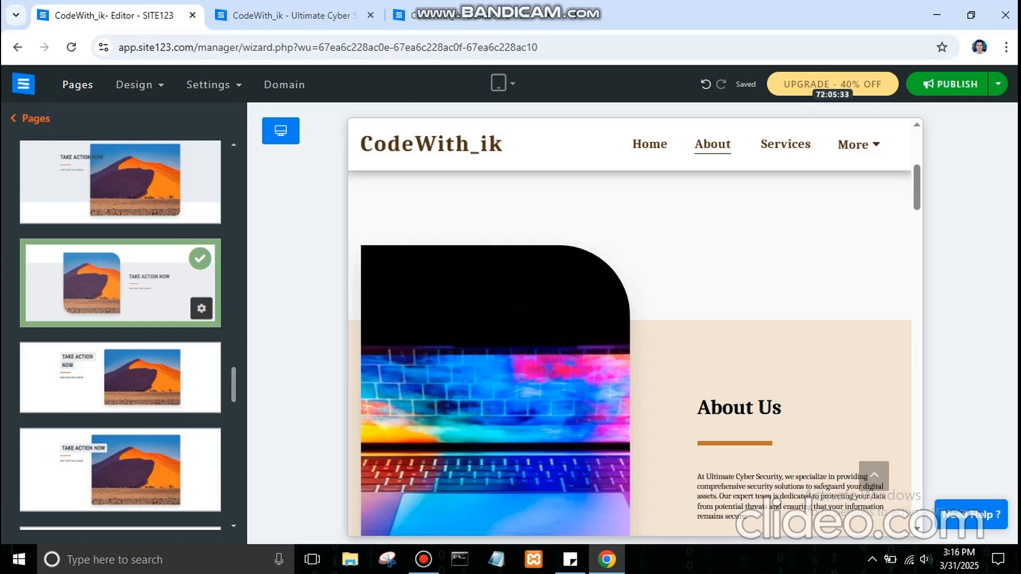
Return to the page list and view the Promo page's visibility and SEO options.
{"action": "scroll", "coordinate": [120, 335], "scroll_direction": "up", "scroll_amount": 10}
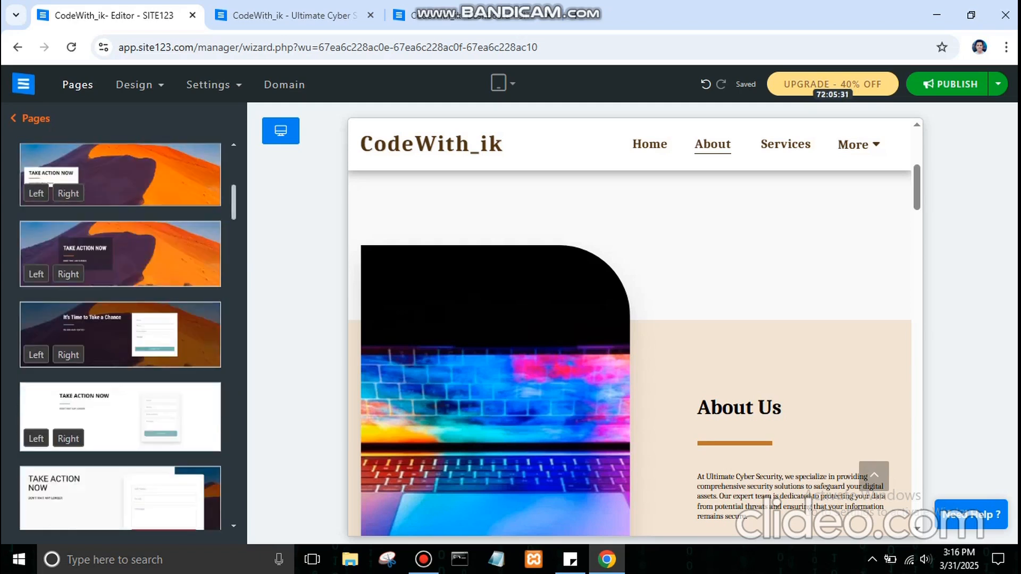
{"action": "left_click", "coordinate": [36, 119]}
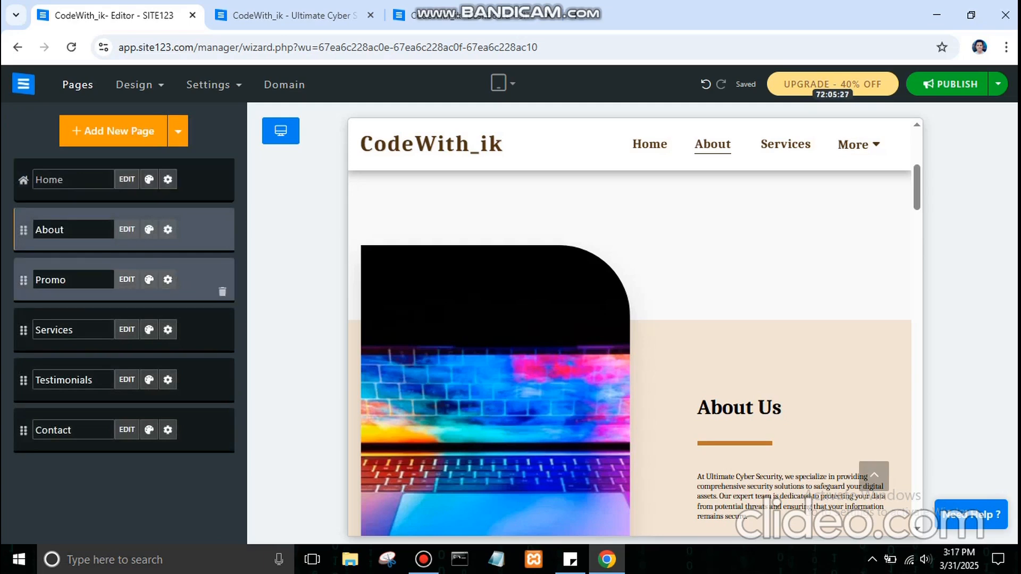
{"action": "left_click", "coordinate": [168, 280]}
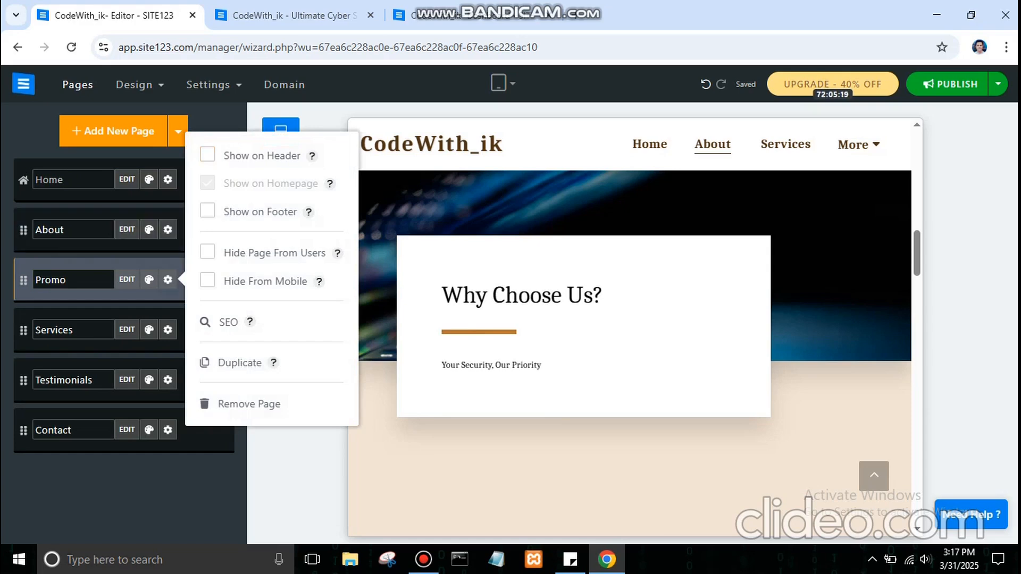
{"action": "left_click", "coordinate": [168, 280]}
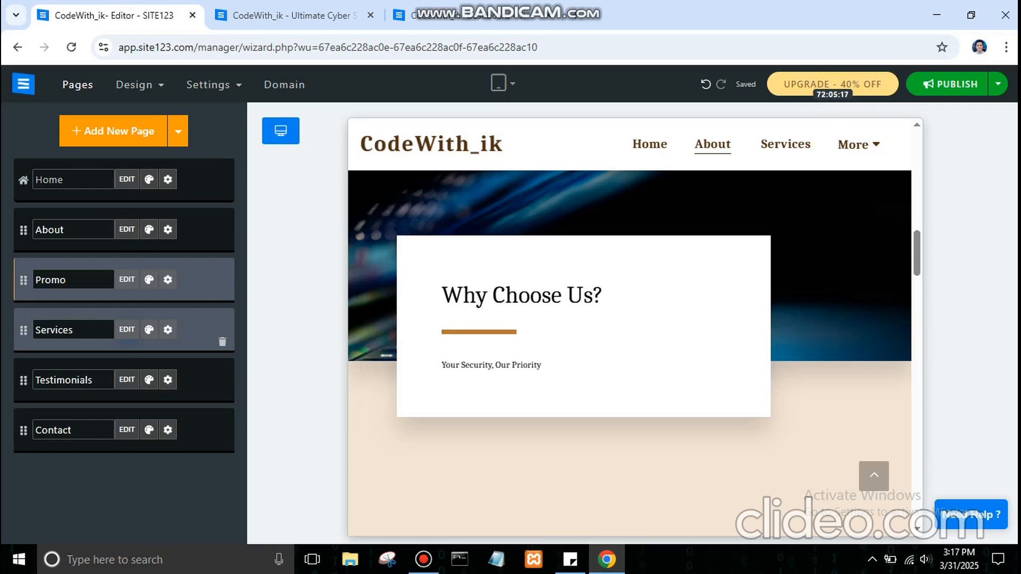
Add the AI-suggested Vulnerability Assessment item to the Services page and check it in the services list.
{"action": "left_click", "coordinate": [127, 329]}
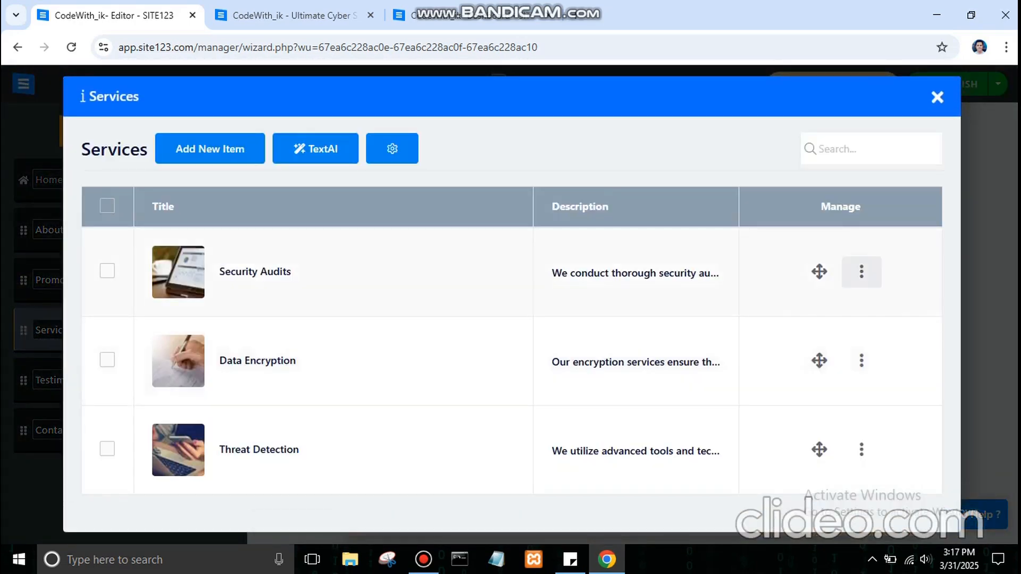
{"action": "left_click", "coordinate": [860, 271]}
{"action": "left_click", "coordinate": [861, 272]}
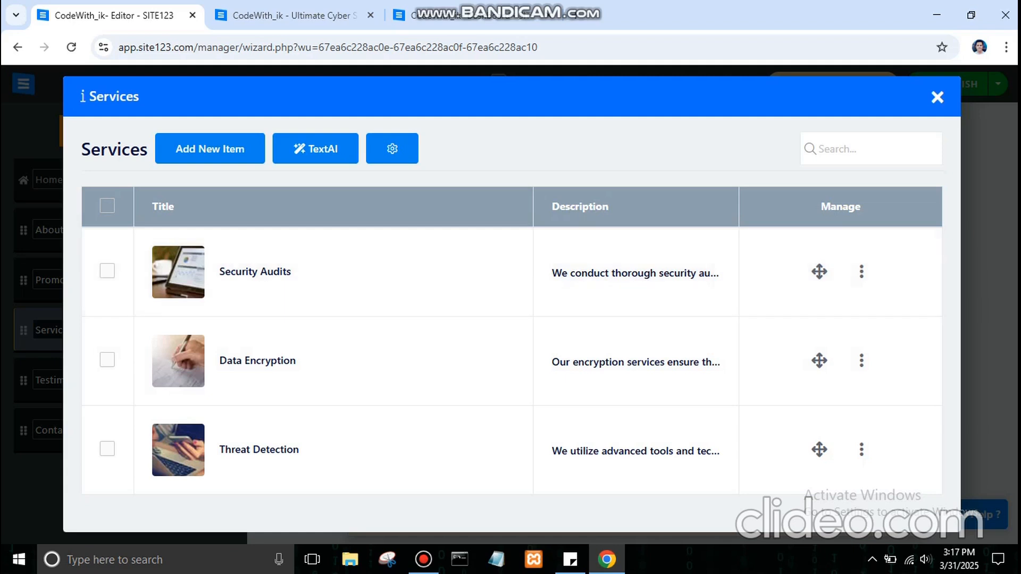
{"action": "left_click", "coordinate": [315, 149]}
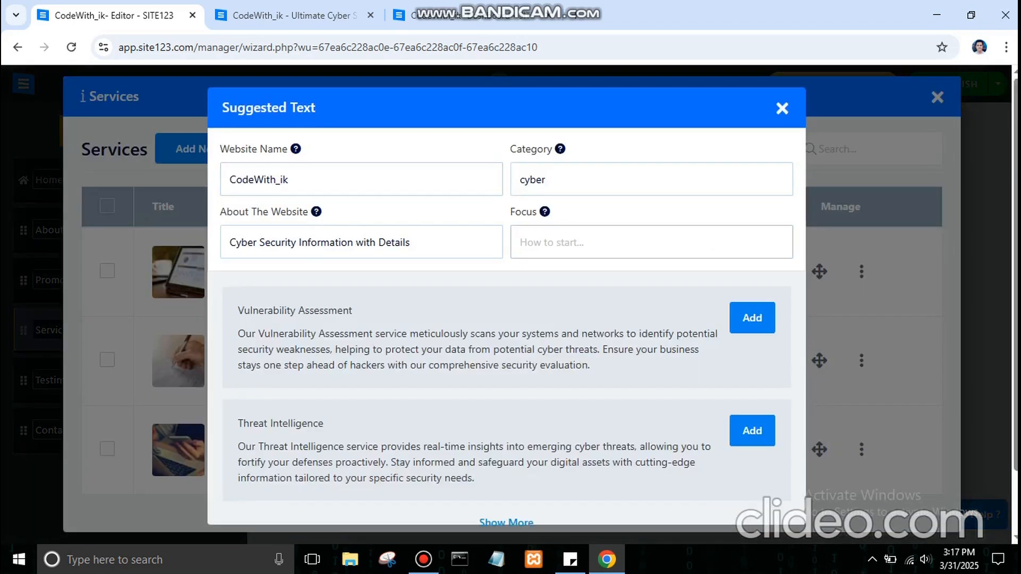
{"action": "left_click", "coordinate": [751, 317]}
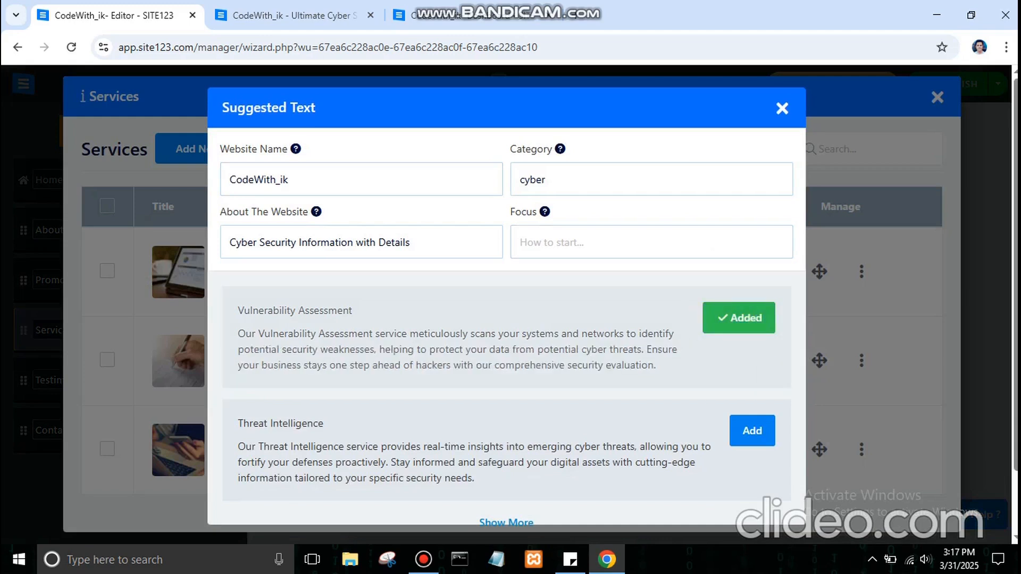
{"action": "left_click", "coordinate": [781, 108]}
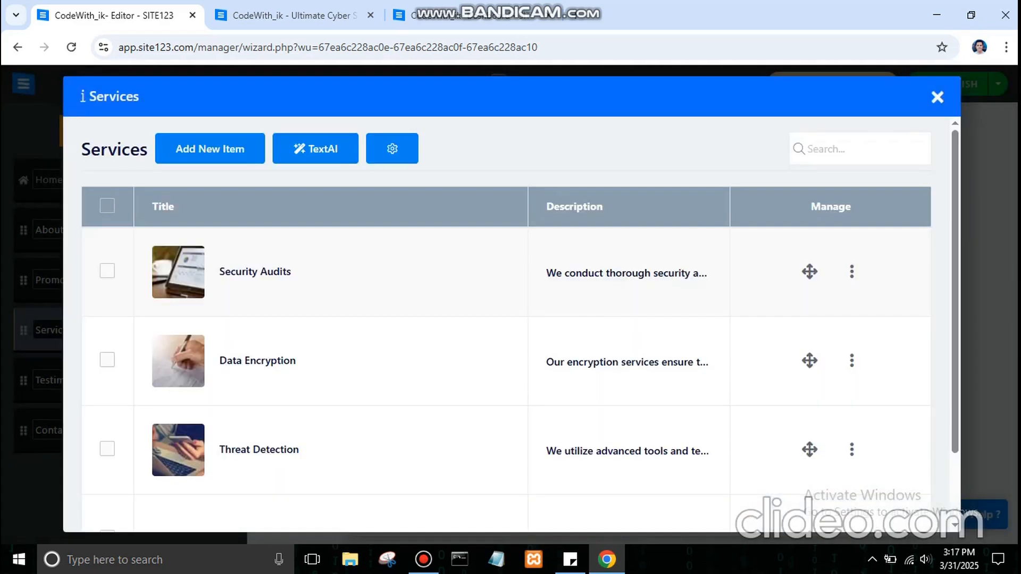
{"action": "scroll", "coordinate": [510, 325], "scroll_direction": "down", "scroll_amount": 2}
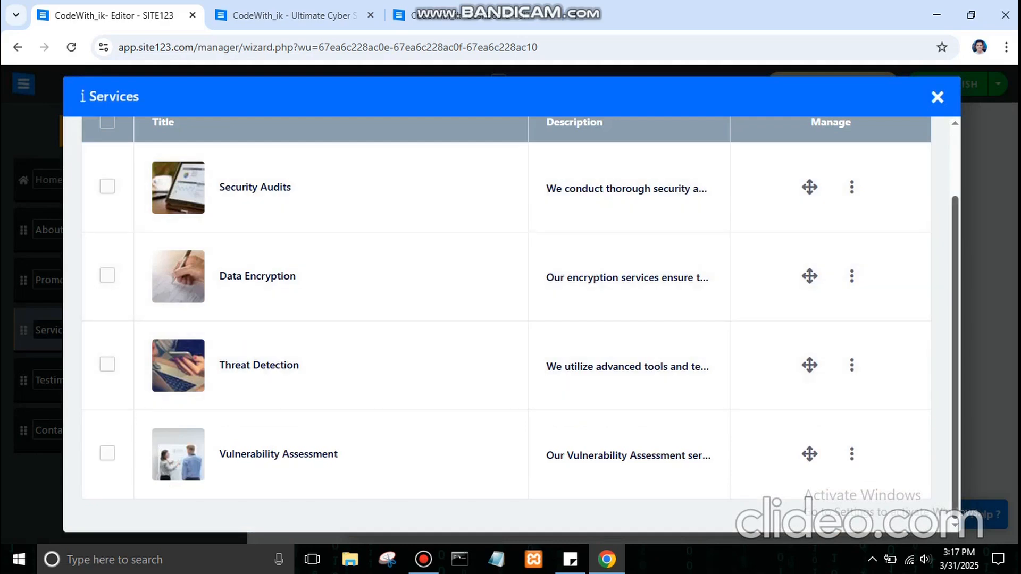
{"action": "scroll", "coordinate": [510, 325], "scroll_direction": "up", "scroll_amount": 2}
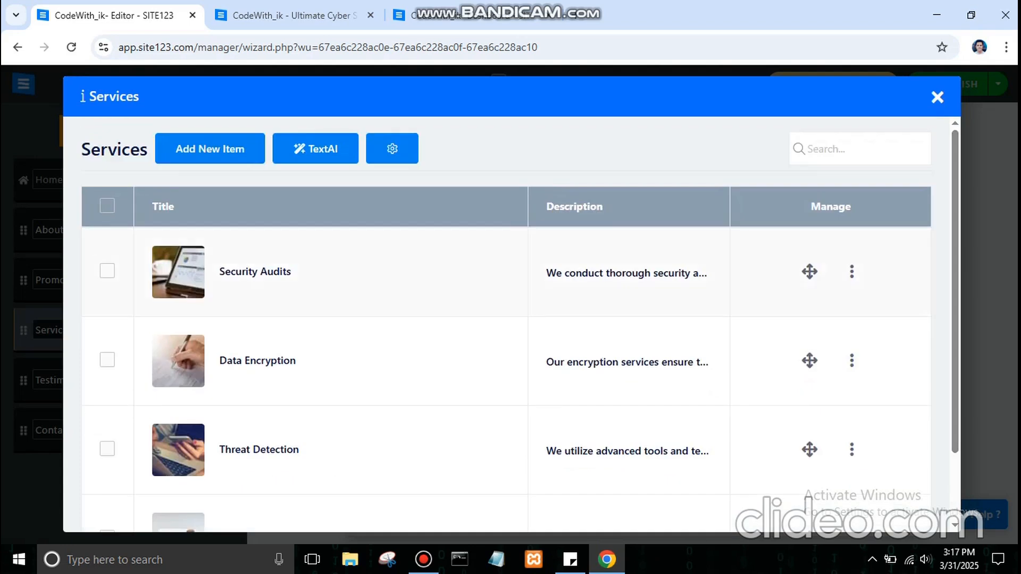
Replace the Security Audits service image with the uploaded electro-modified-modified picture from Downloads and save the item.
{"action": "left_click", "coordinate": [255, 271]}
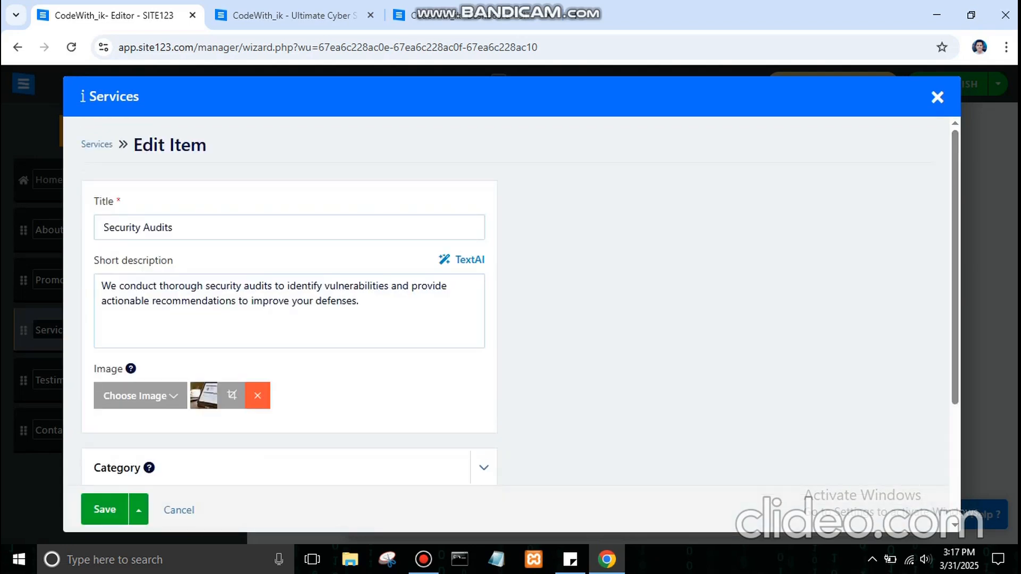
{"action": "left_click", "coordinate": [141, 395]}
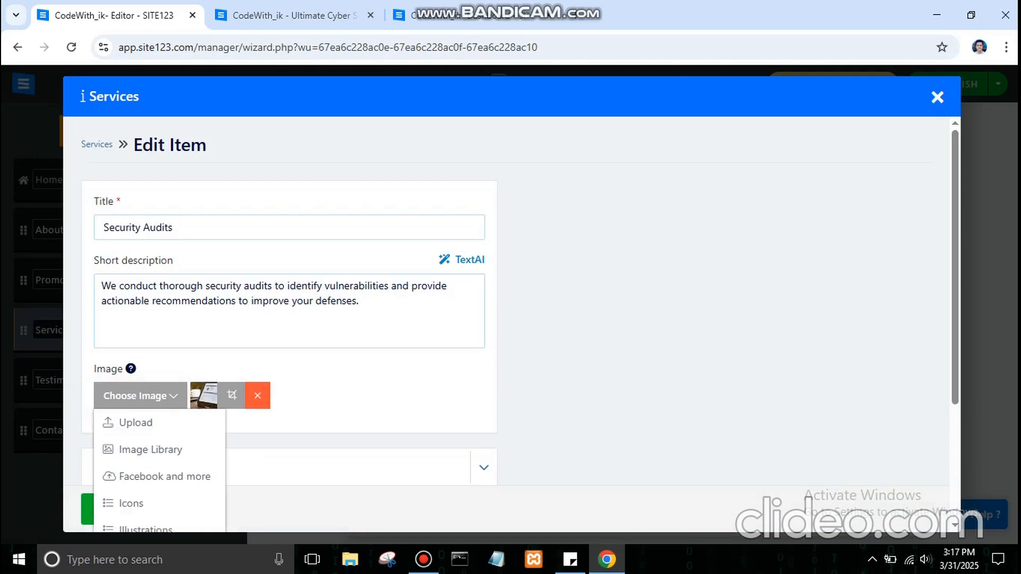
{"action": "left_click", "coordinate": [128, 422]}
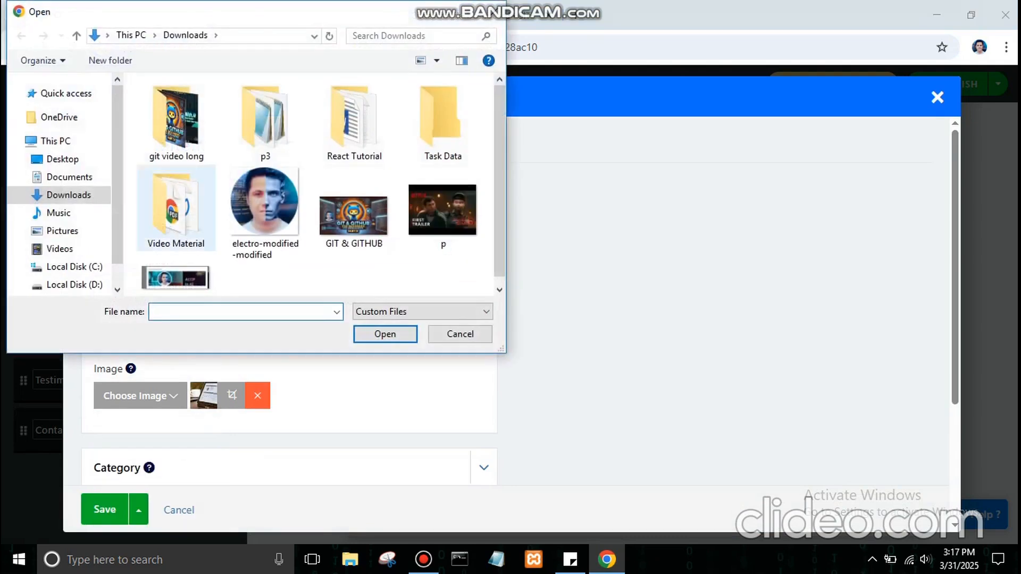
{"action": "left_click", "coordinate": [264, 207]}
{"action": "double_click", "coordinate": [264, 207]}
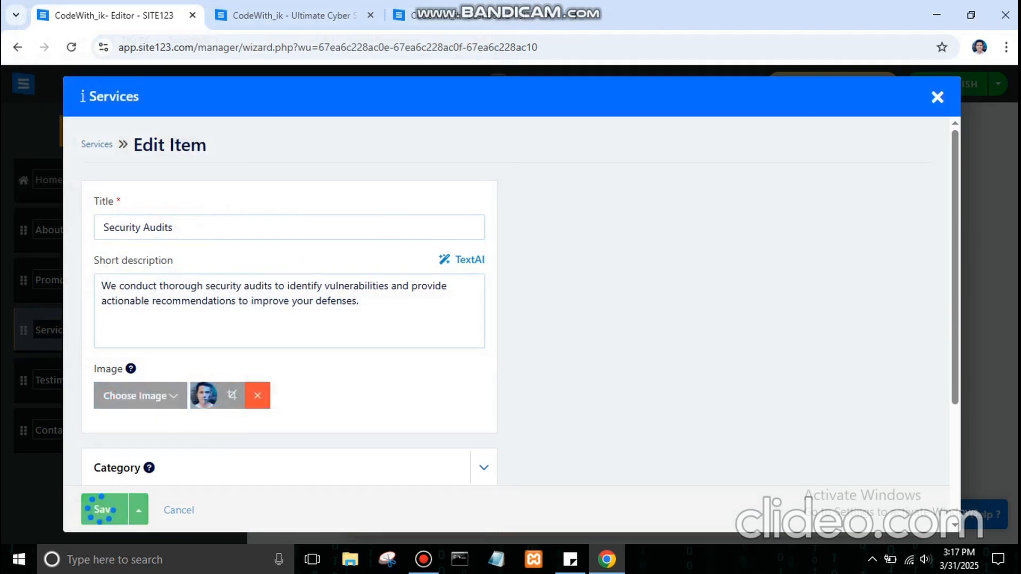
{"action": "left_click", "coordinate": [106, 509]}
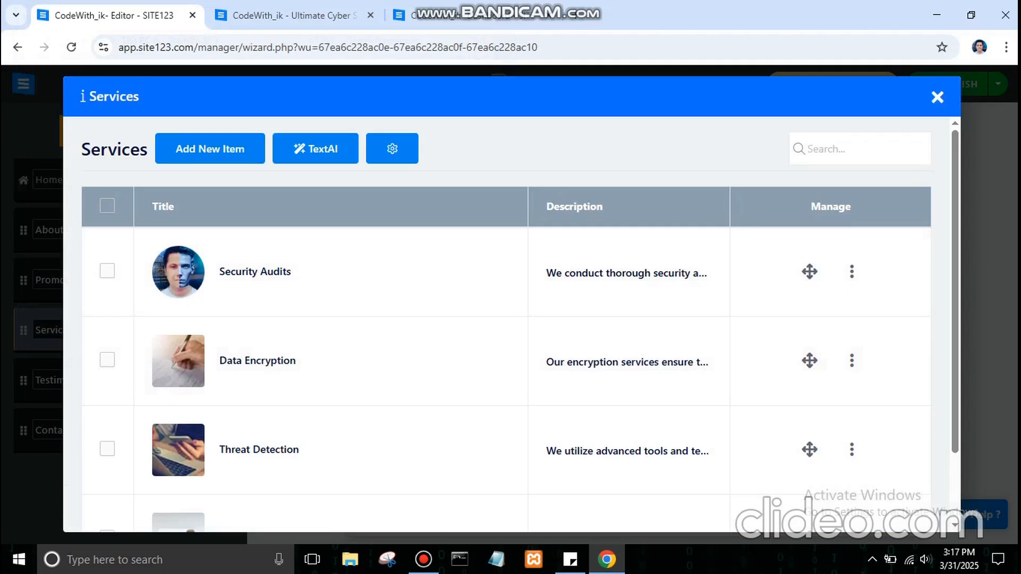
Close the Services content editor and review the site preview from the Services section down to Contact.
{"action": "left_click", "coordinate": [937, 98]}
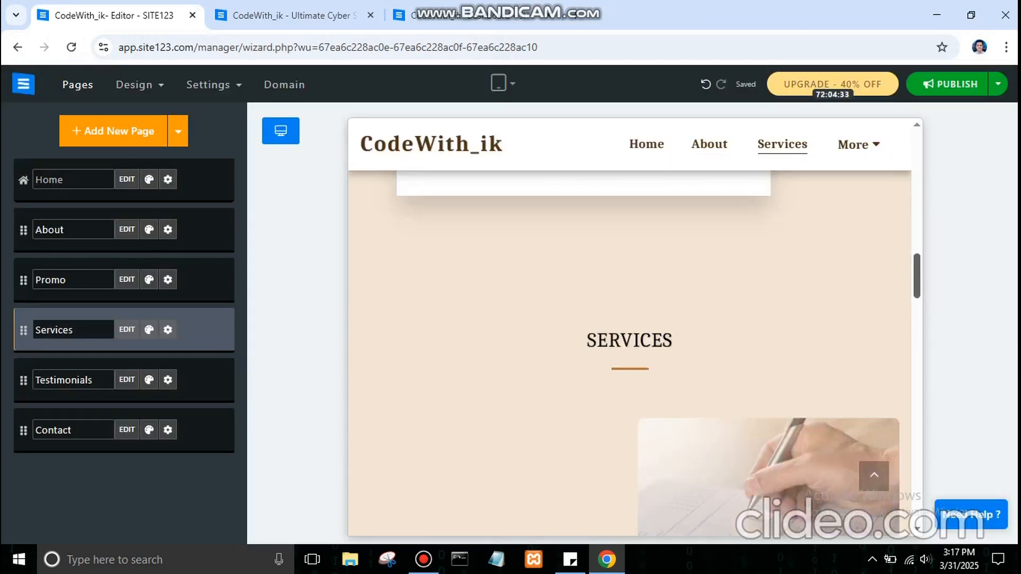
{"action": "scroll", "coordinate": [629, 341], "scroll_direction": "down", "scroll_amount": 9}
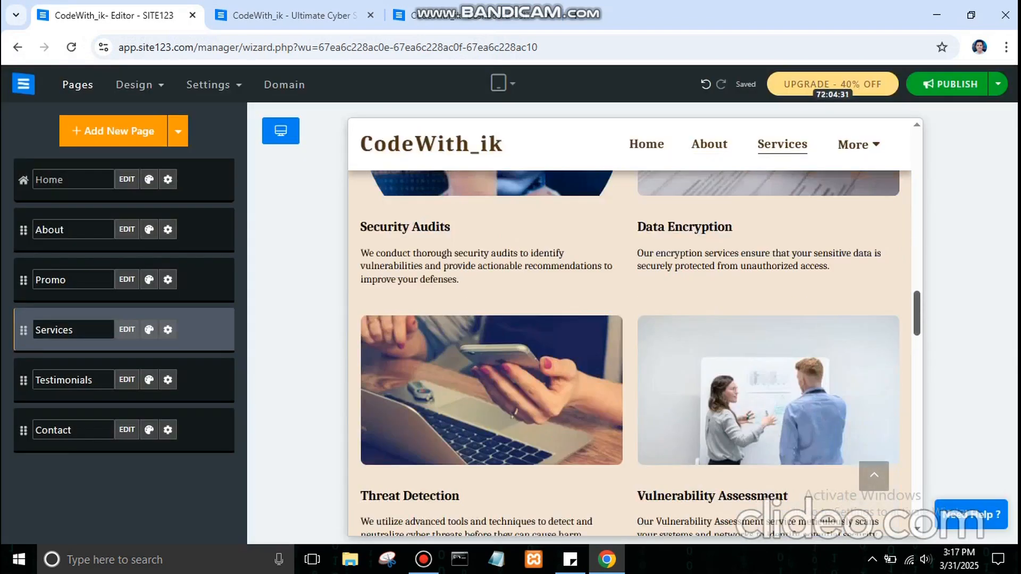
{"action": "scroll", "coordinate": [629, 340], "scroll_direction": "down", "scroll_amount": 6}
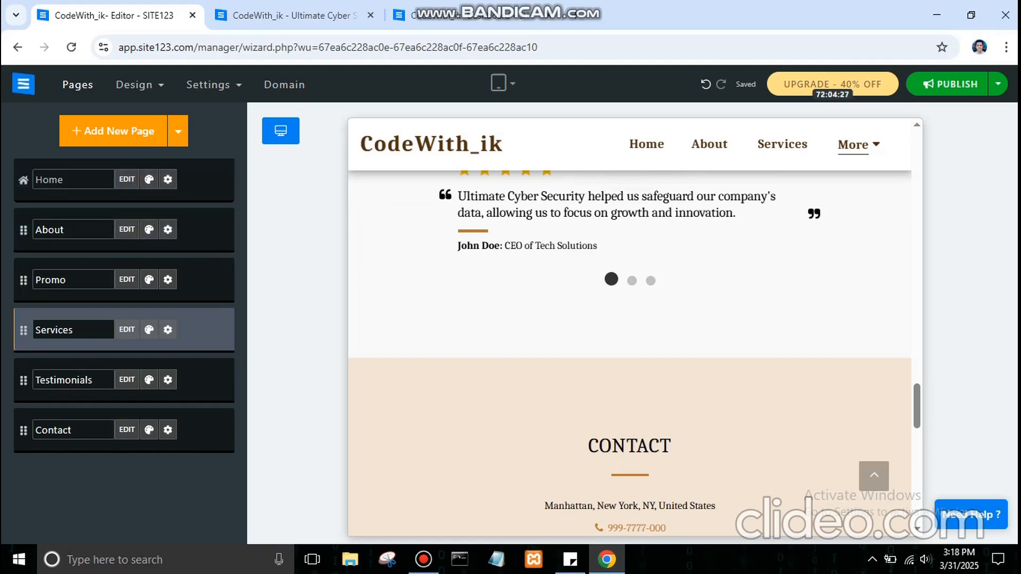
Add a new page of the popular Gallery type to the website.
{"action": "left_click", "coordinate": [113, 131]}
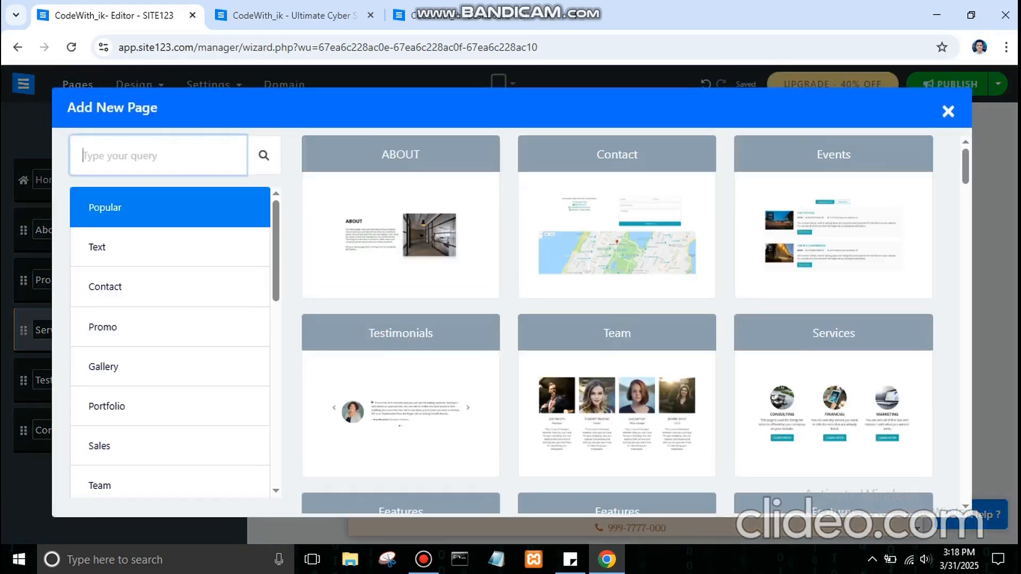
{"action": "scroll", "coordinate": [618, 324], "scroll_direction": "down", "scroll_amount": 6}
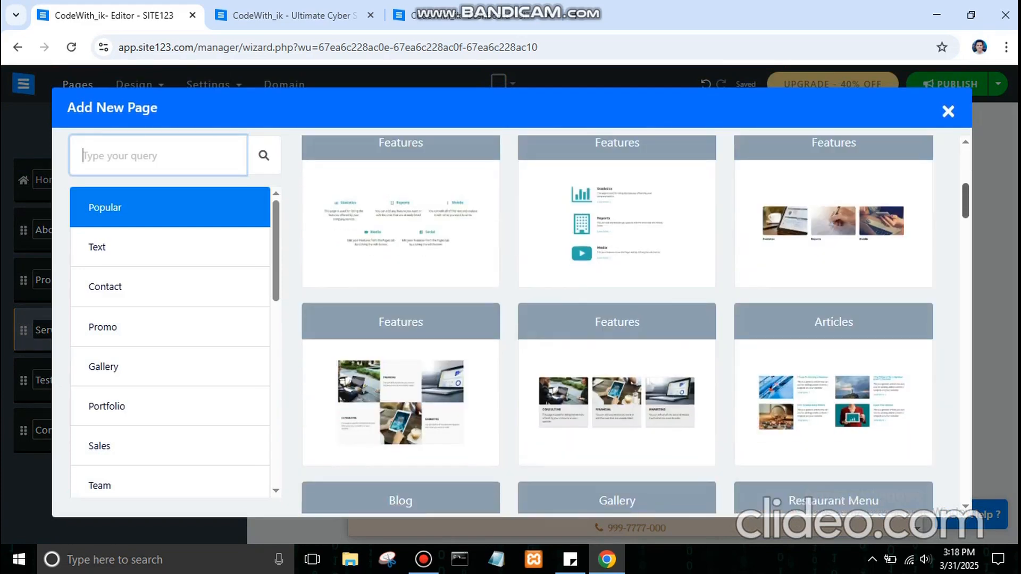
{"action": "scroll", "coordinate": [617, 324], "scroll_direction": "down", "scroll_amount": 3}
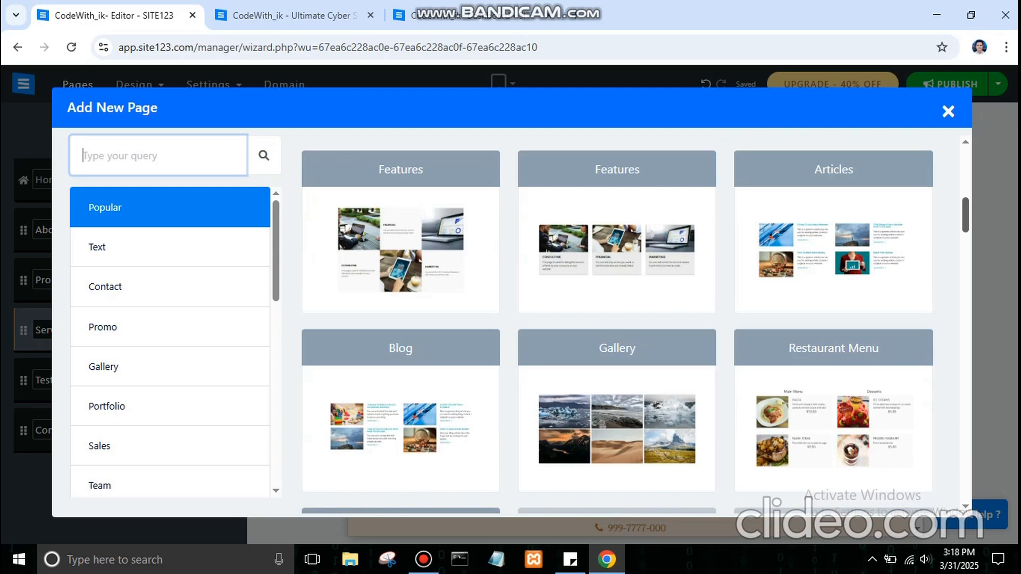
{"action": "scroll", "coordinate": [618, 324], "scroll_direction": "down", "scroll_amount": 1}
{"action": "left_click", "coordinate": [616, 332]}
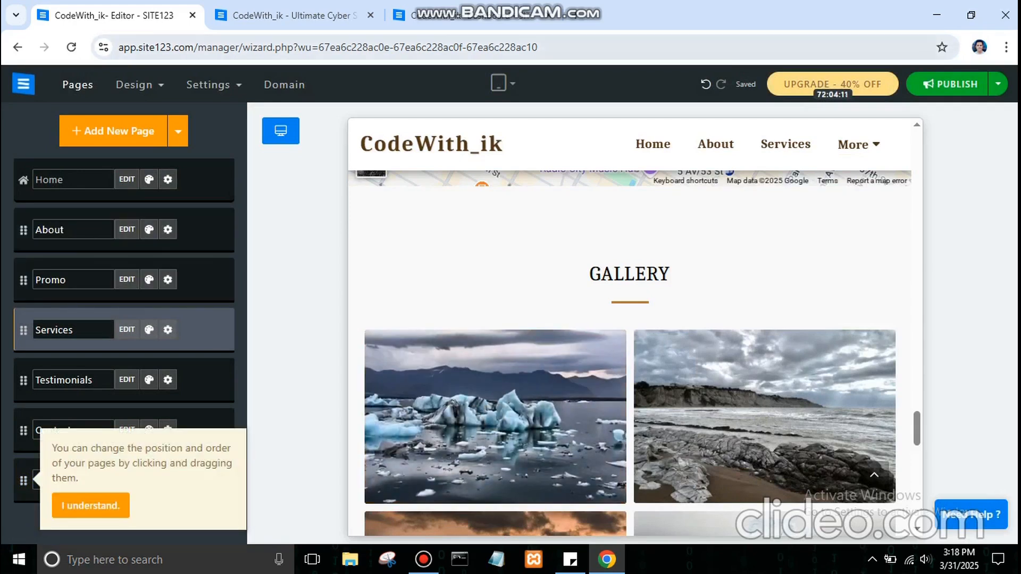
Switch to the separate website preview, reload it and go to the Gallery section.
{"action": "left_click", "coordinate": [287, 15]}
{"action": "left_click", "coordinate": [71, 47]}
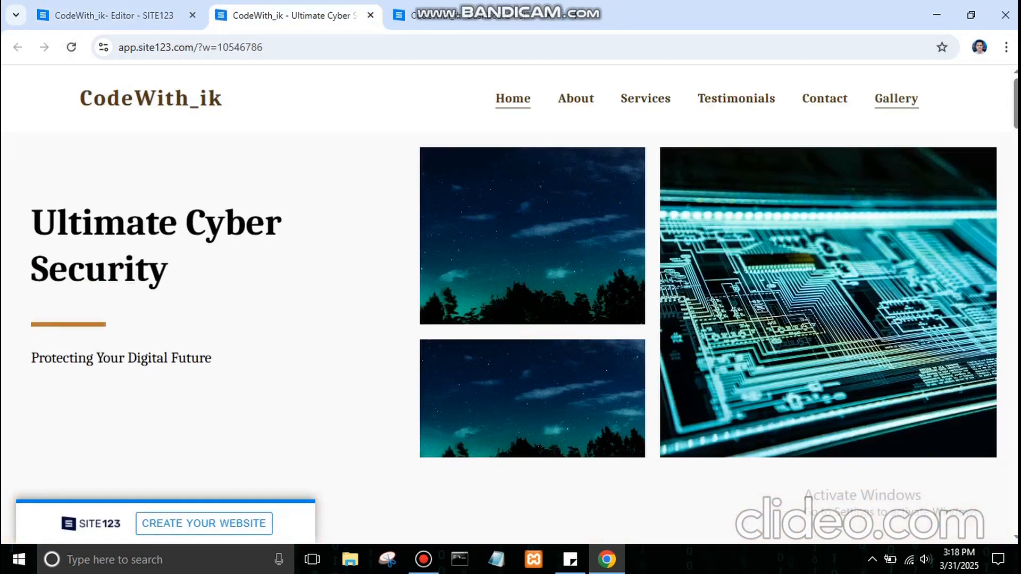
{"action": "left_click", "coordinate": [896, 98]}
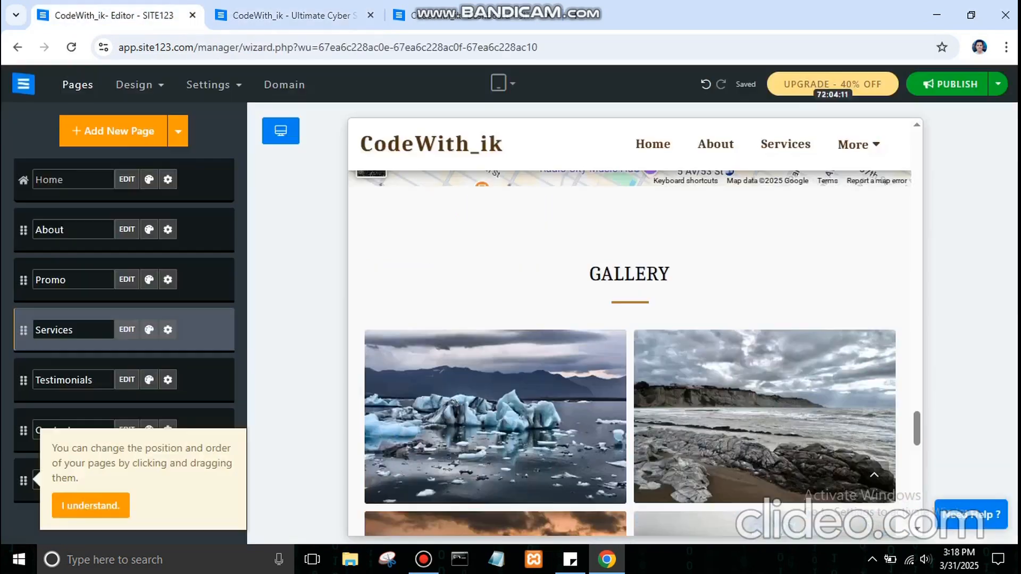
Back in the website editor, dismiss the page-order tip and move the Gallery page above Contact.
{"action": "left_click", "coordinate": [115, 15]}
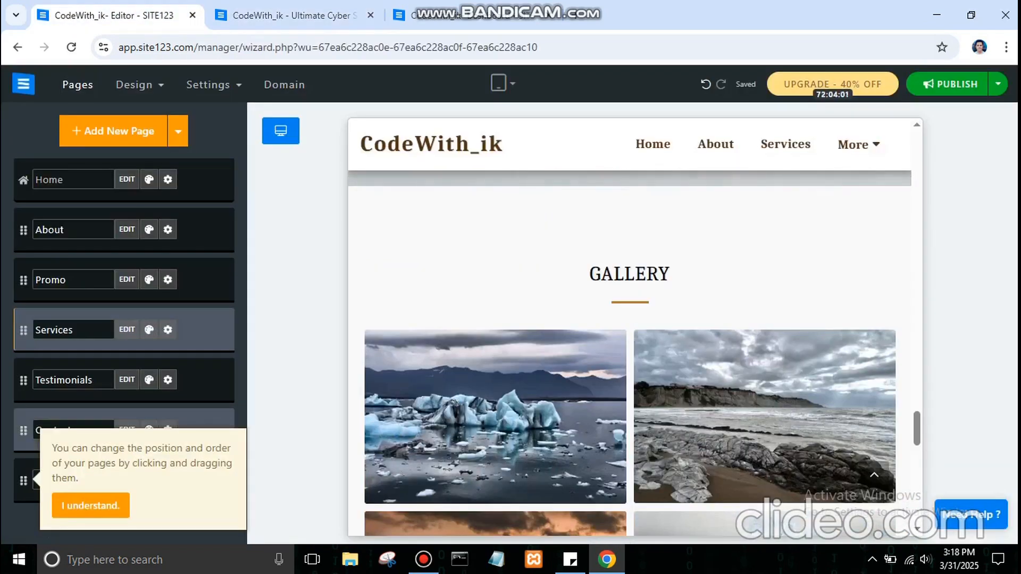
{"action": "left_click", "coordinate": [90, 505]}
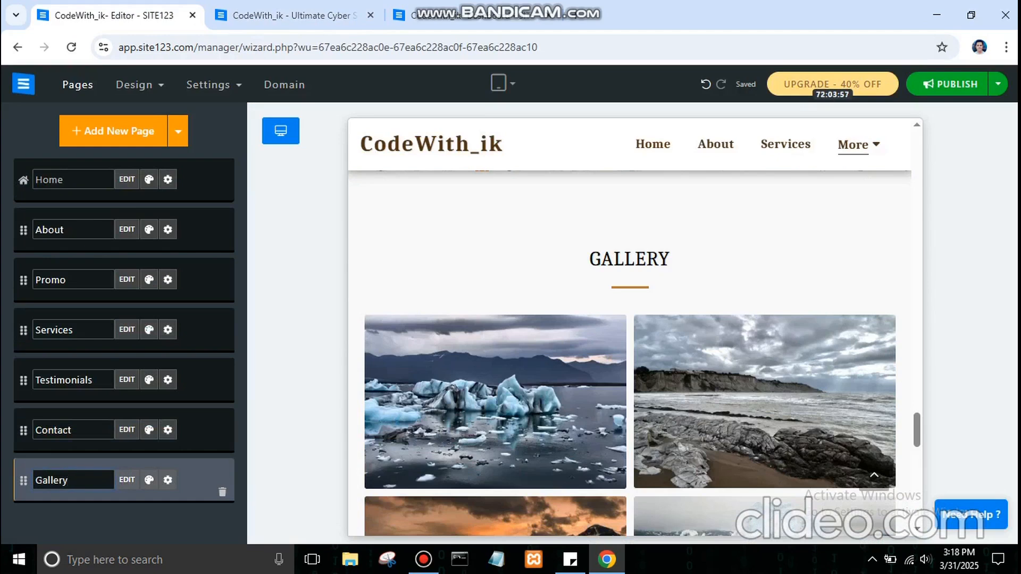
{"action": "left_click_drag", "start_coordinate": [23, 480], "coordinate": [23, 429]}
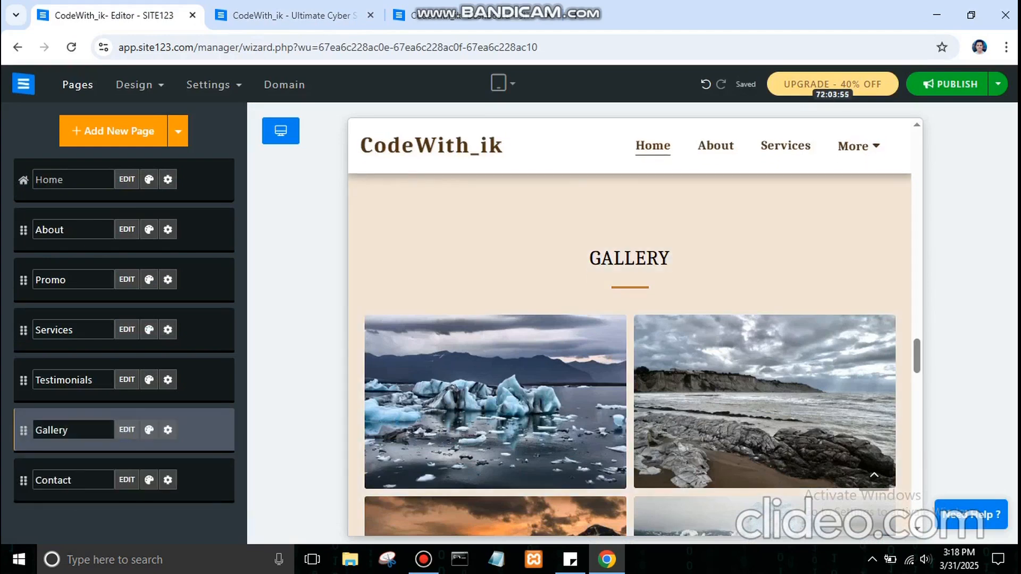
Reload the separate website preview and browse the Gallery images in enlarged view, starting from the rocky seashore photo and advancing three images.
{"action": "left_click", "coordinate": [298, 15]}
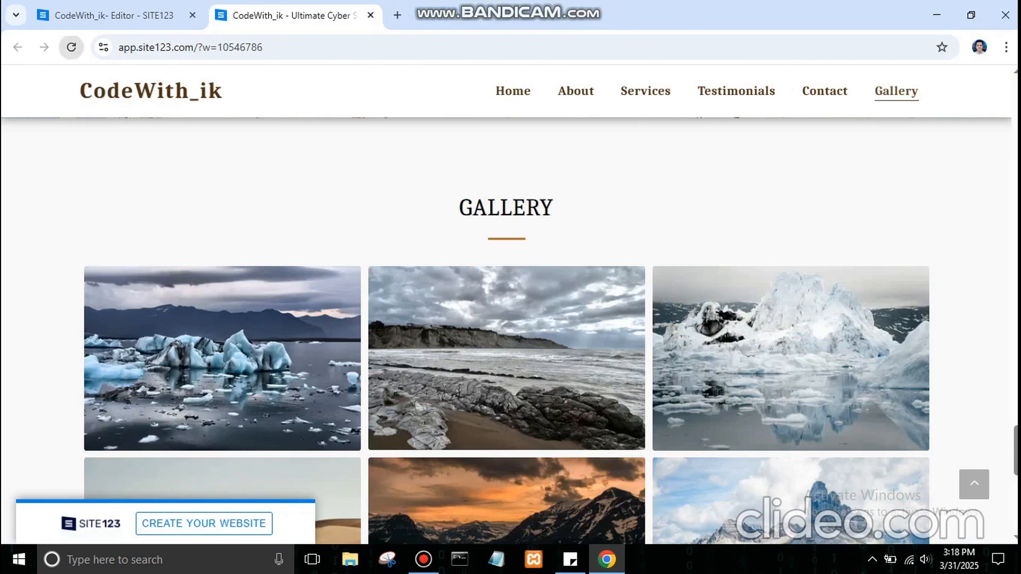
{"action": "left_click", "coordinate": [71, 47]}
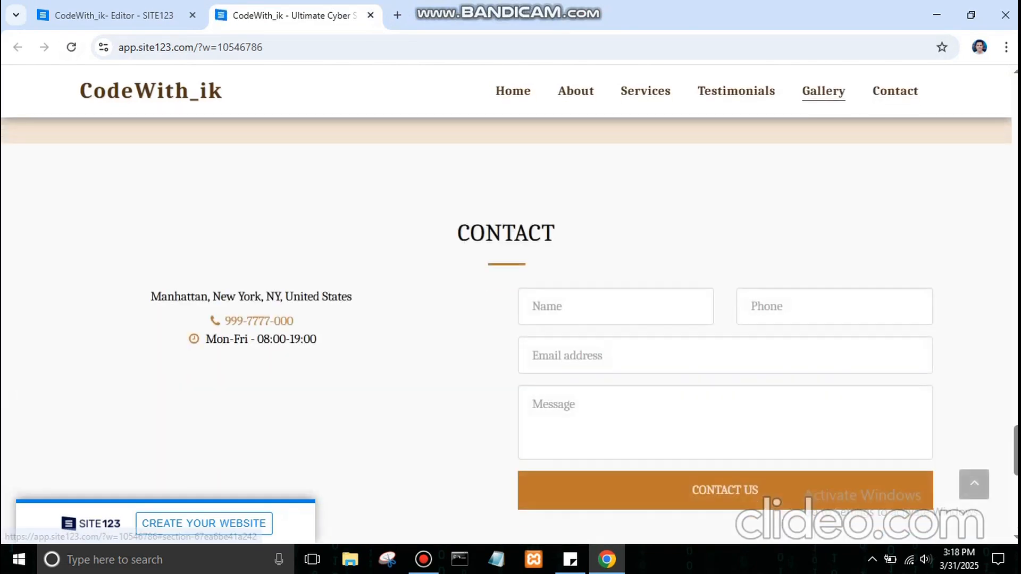
{"action": "left_click", "coordinate": [823, 91]}
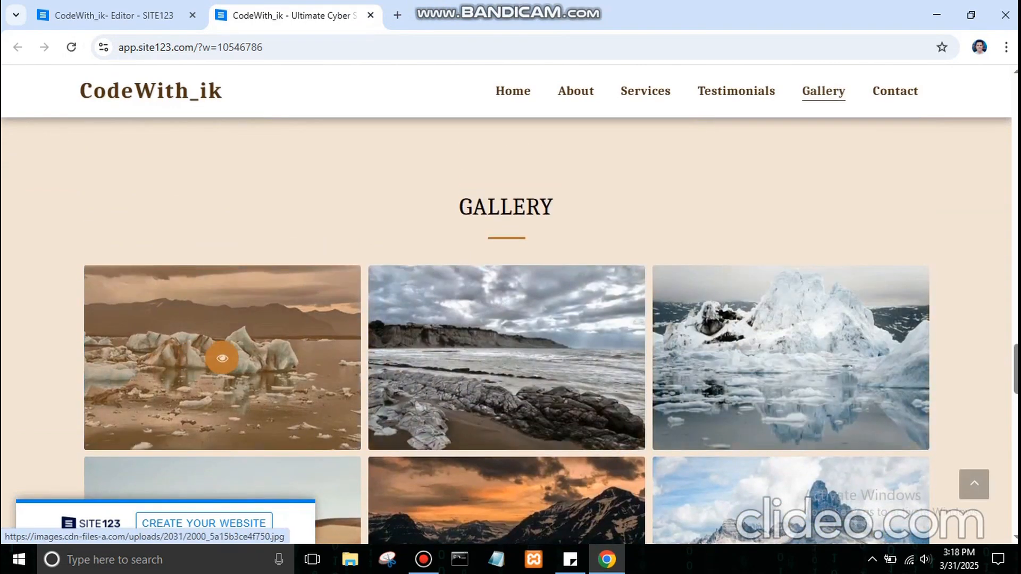
{"action": "left_click", "coordinate": [506, 358]}
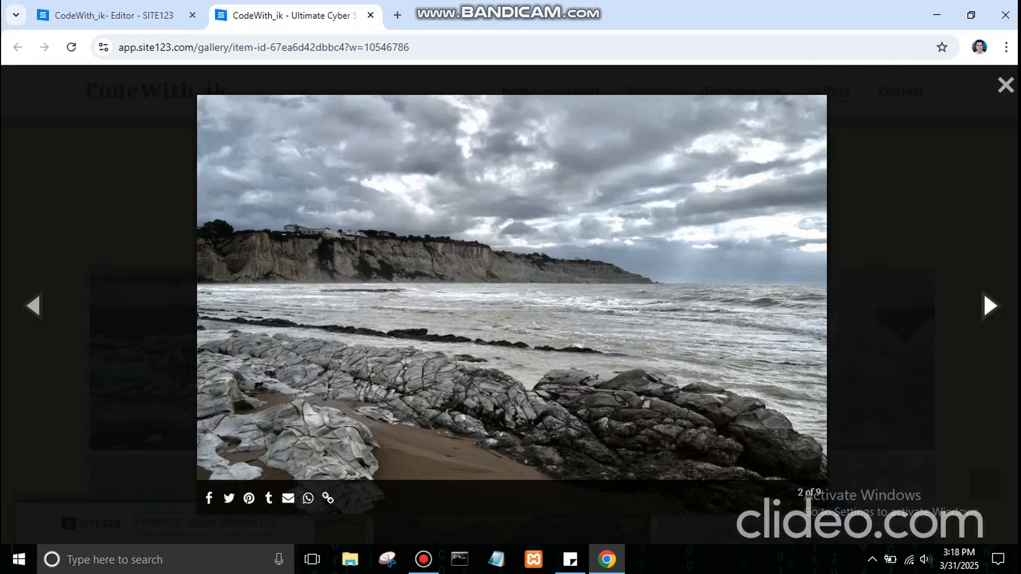
{"action": "left_click", "coordinate": [990, 306]}
{"action": "left_click", "coordinate": [990, 306]}
{"action": "left_click", "coordinate": [989, 307]}
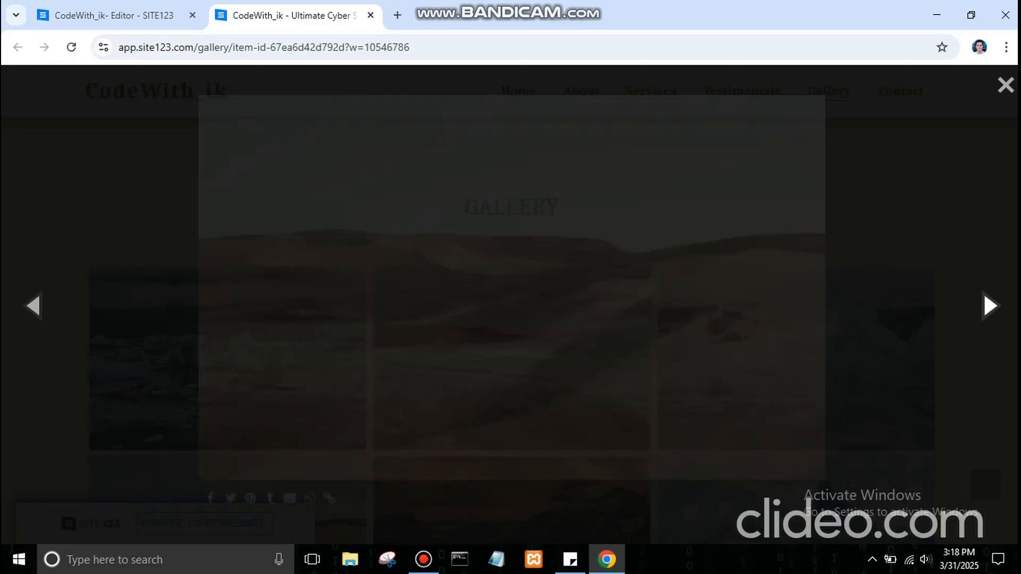